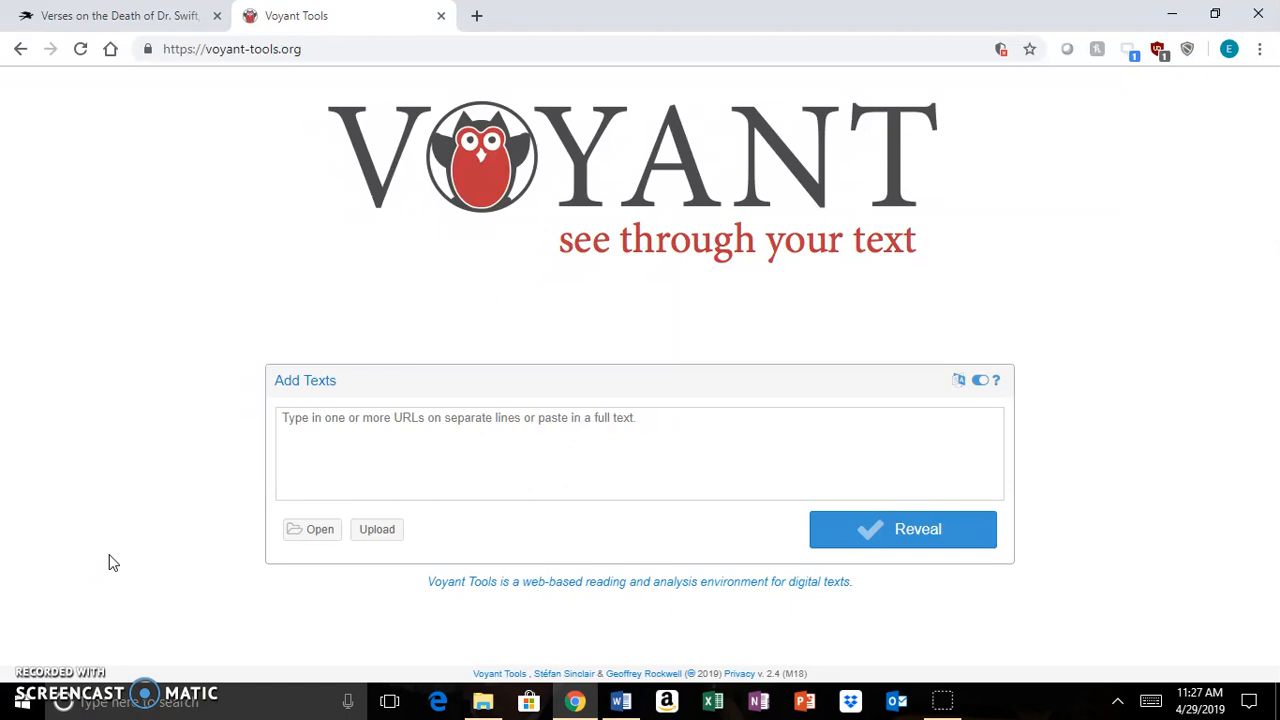
# - Paste the copied text of "Verses on the Death of Dr. Swift, D.S.P.D." from the Poetry Foundation page into Add Texts and reveal its analysis
pyautogui.click(130, 15)
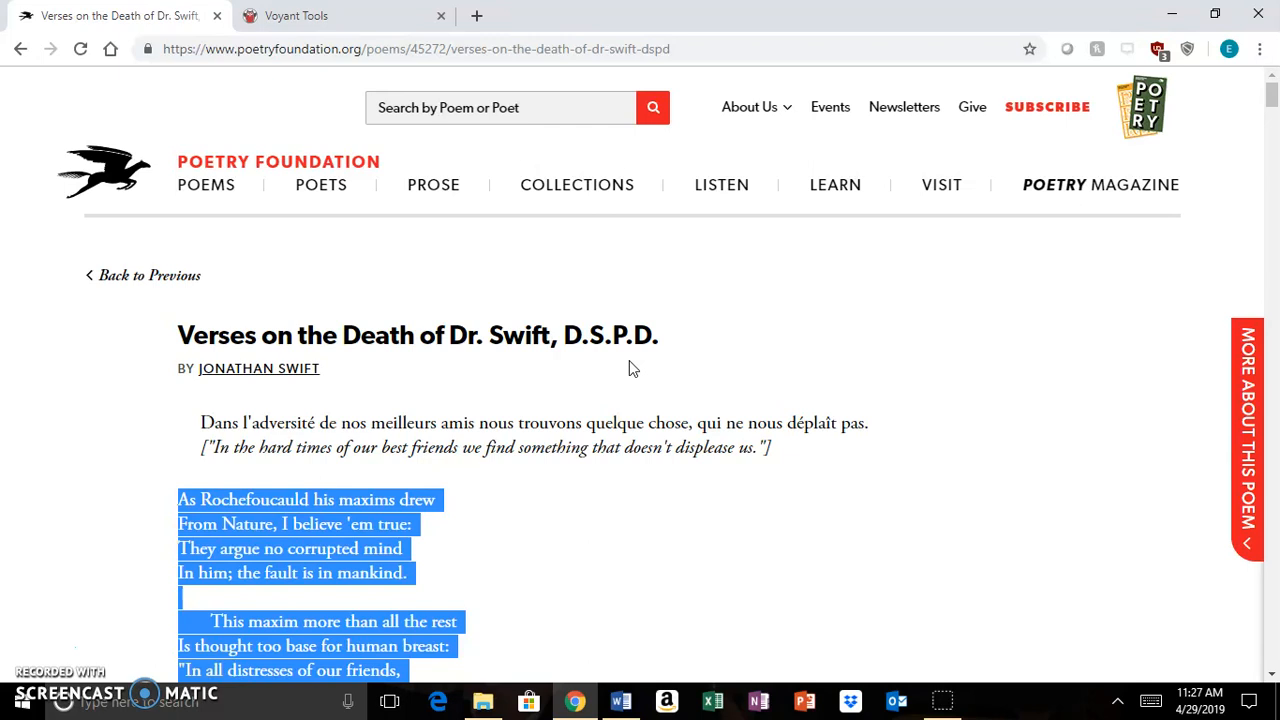
pyautogui.click(358, 15)
pyautogui.click(457, 451)
pyautogui.hotkey('ctrl', 'v')
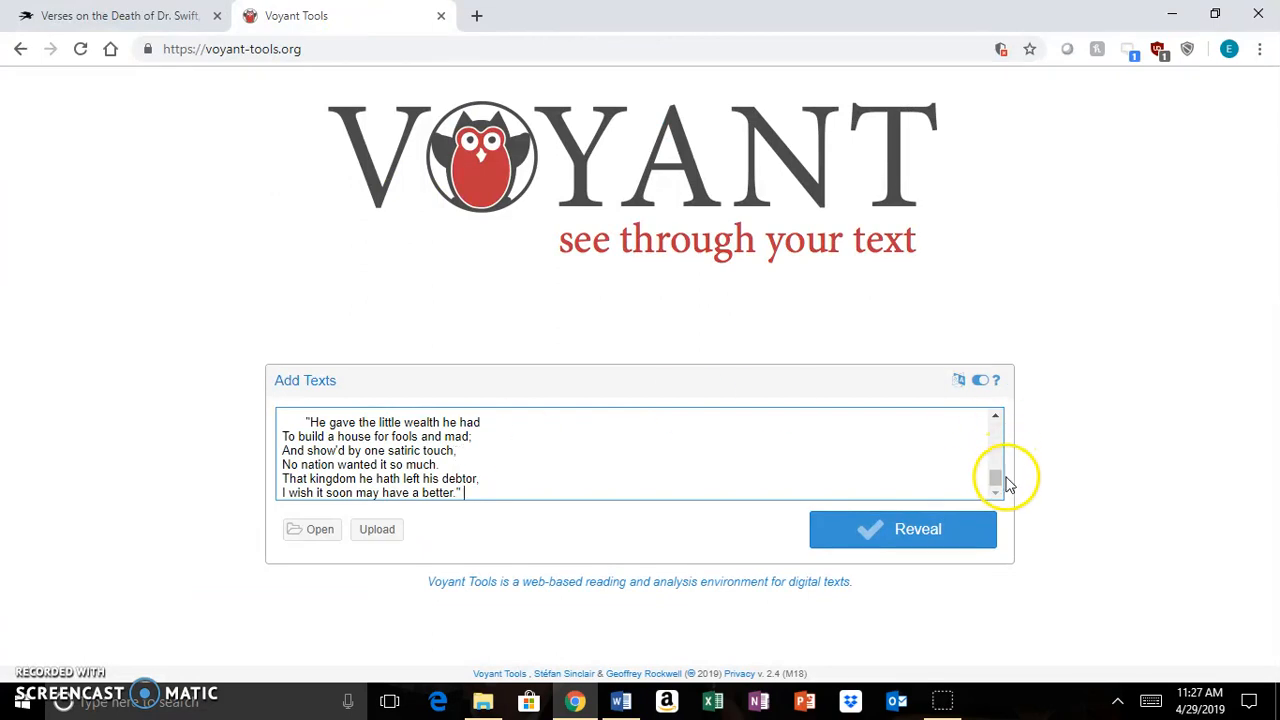
pyautogui.moveTo(997, 480); pyautogui.dragTo(1000, 406)
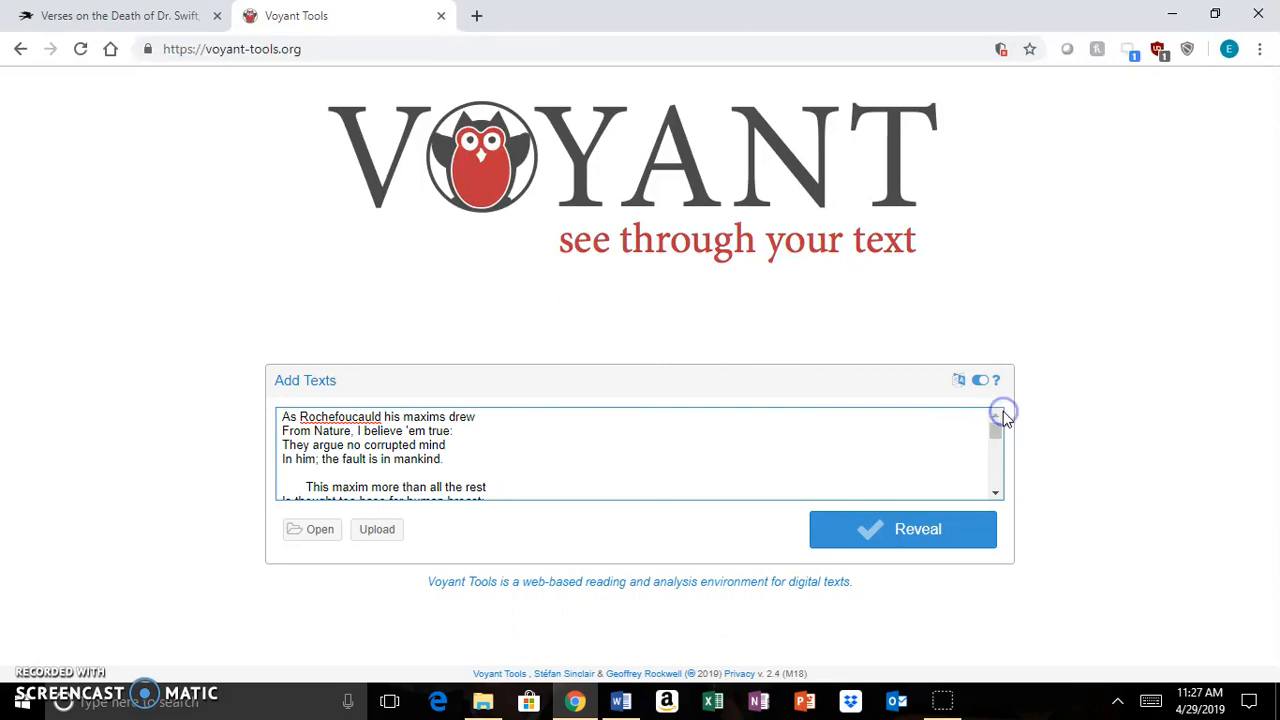
pyautogui.click(897, 533)
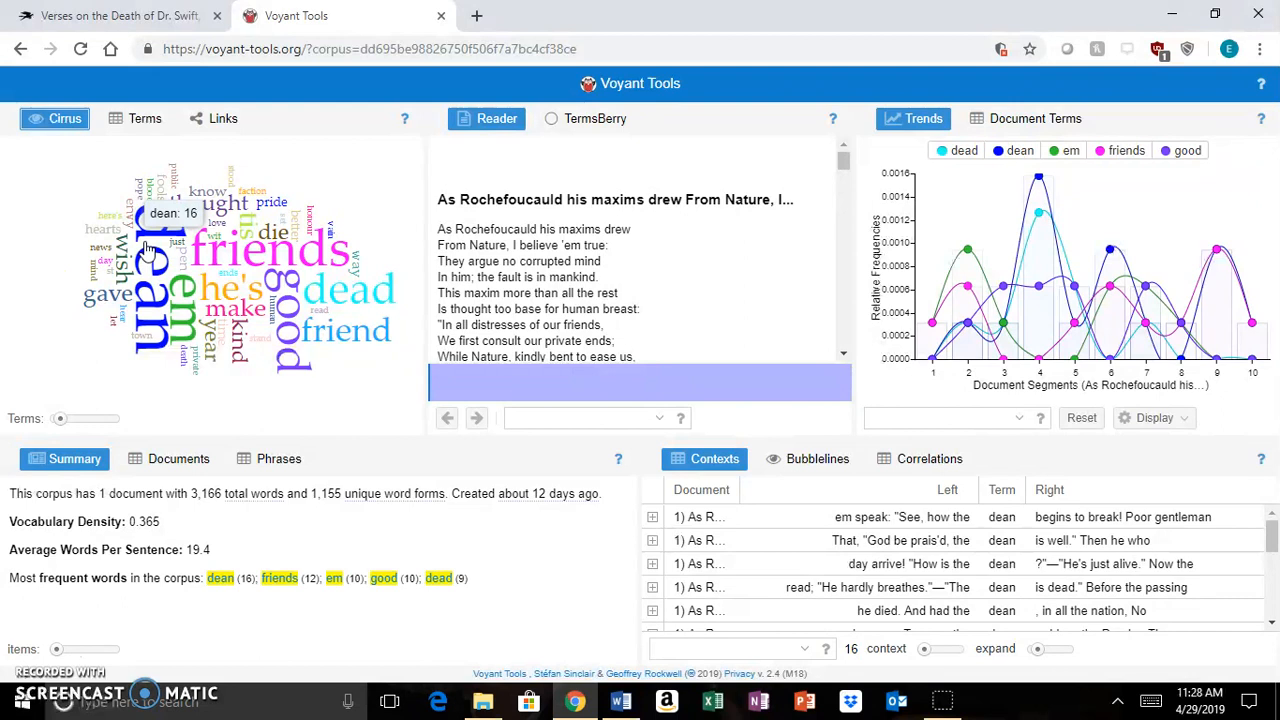
# - Inspect the occurrences of "friends" and "dead" in the word cloud
pyautogui.click(258, 270)
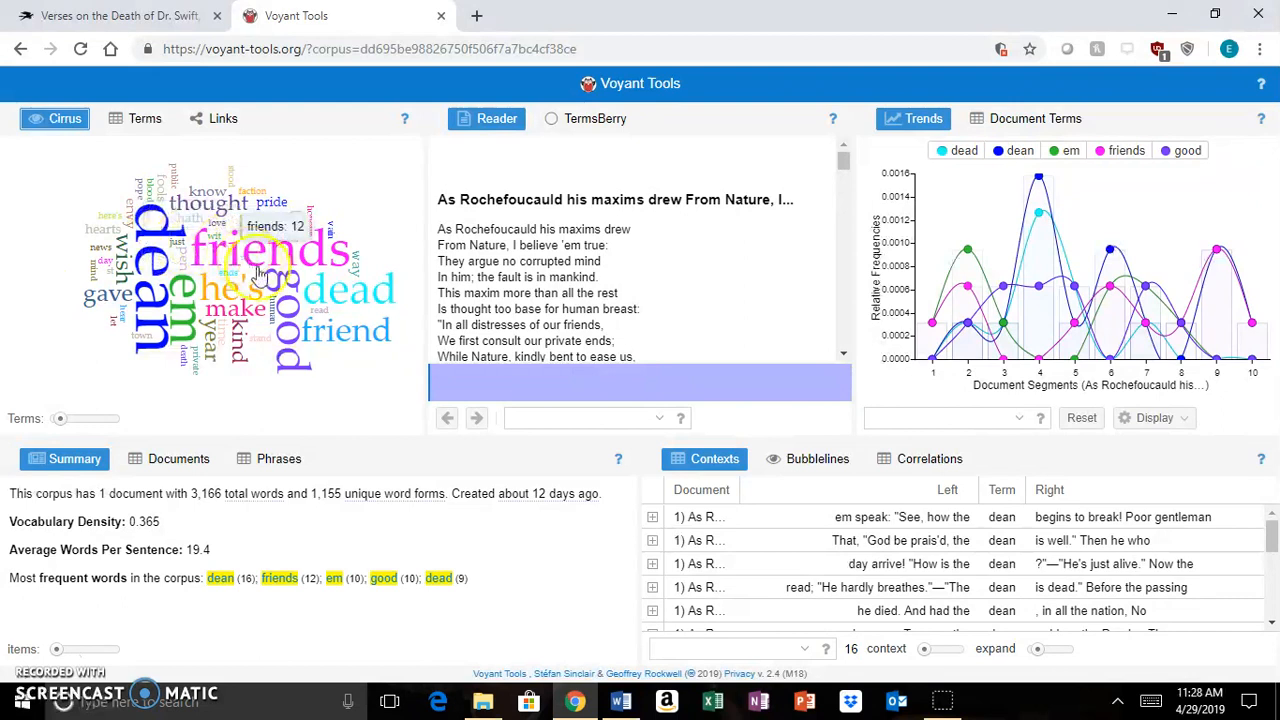
pyautogui.click(318, 297)
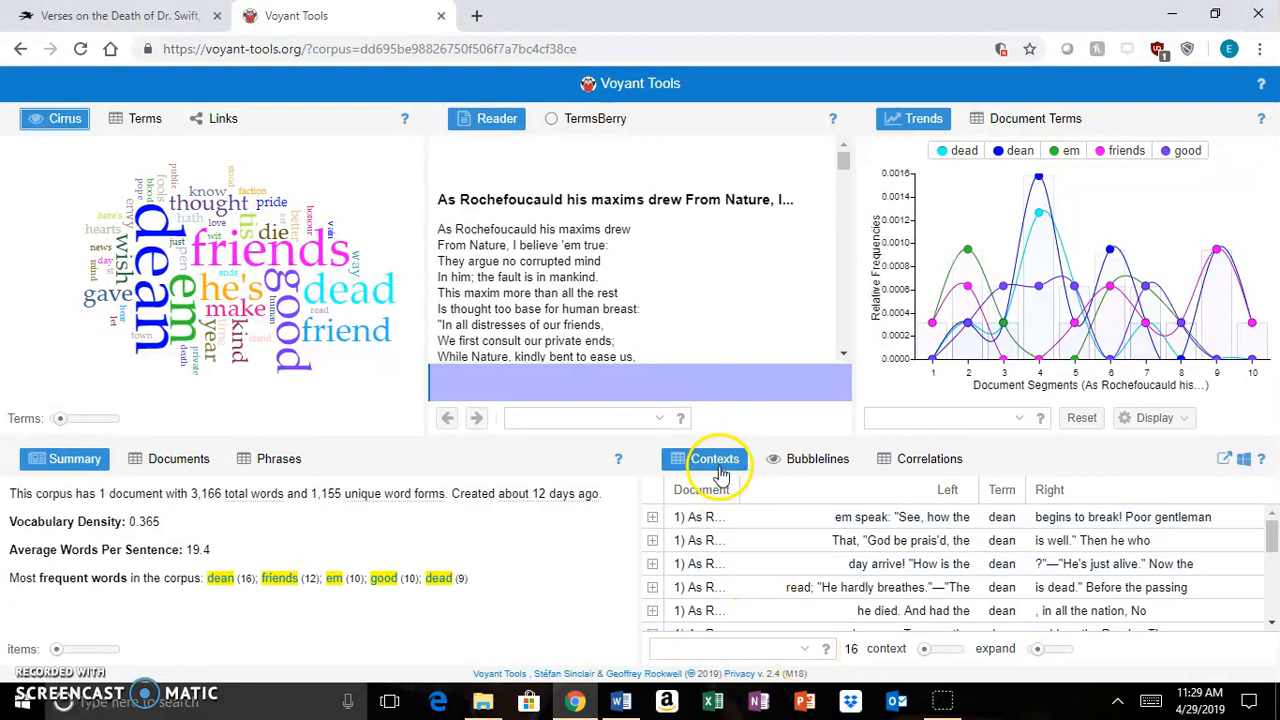
# - List the contexts of the term "dean" and show its first two occurrences within the poem's full text
pyautogui.click(805, 650)
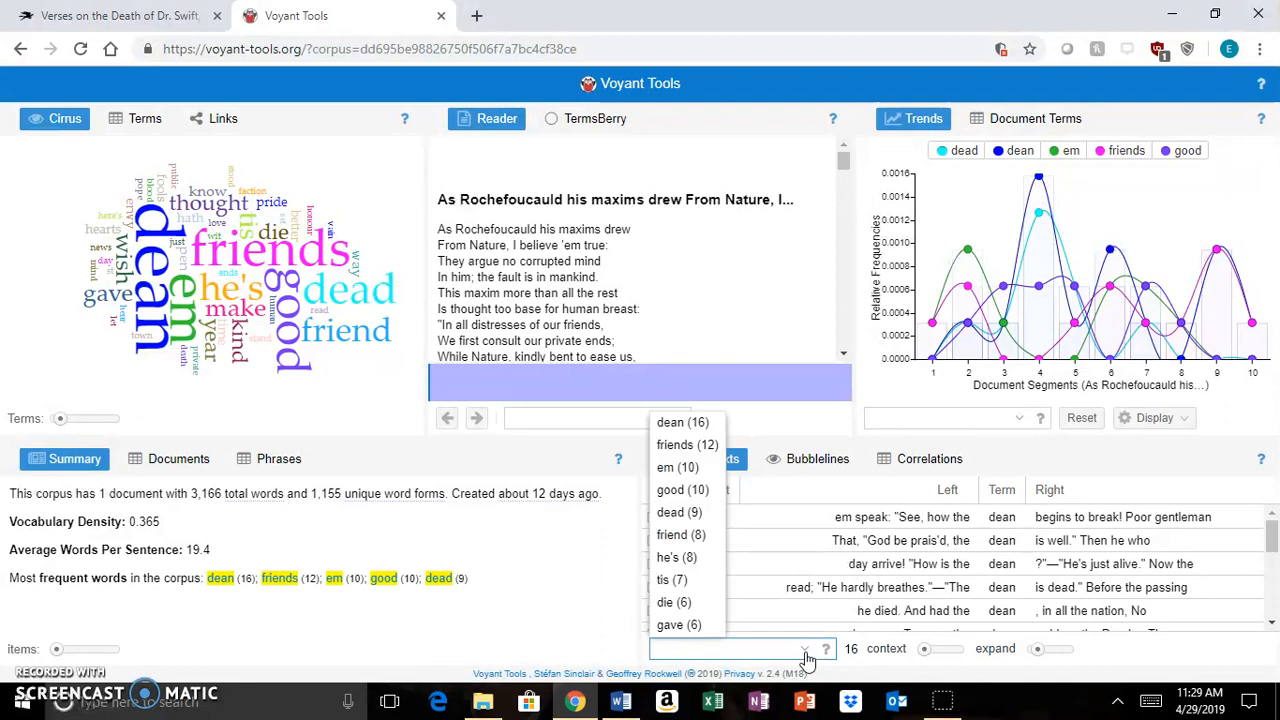
pyautogui.click(692, 422)
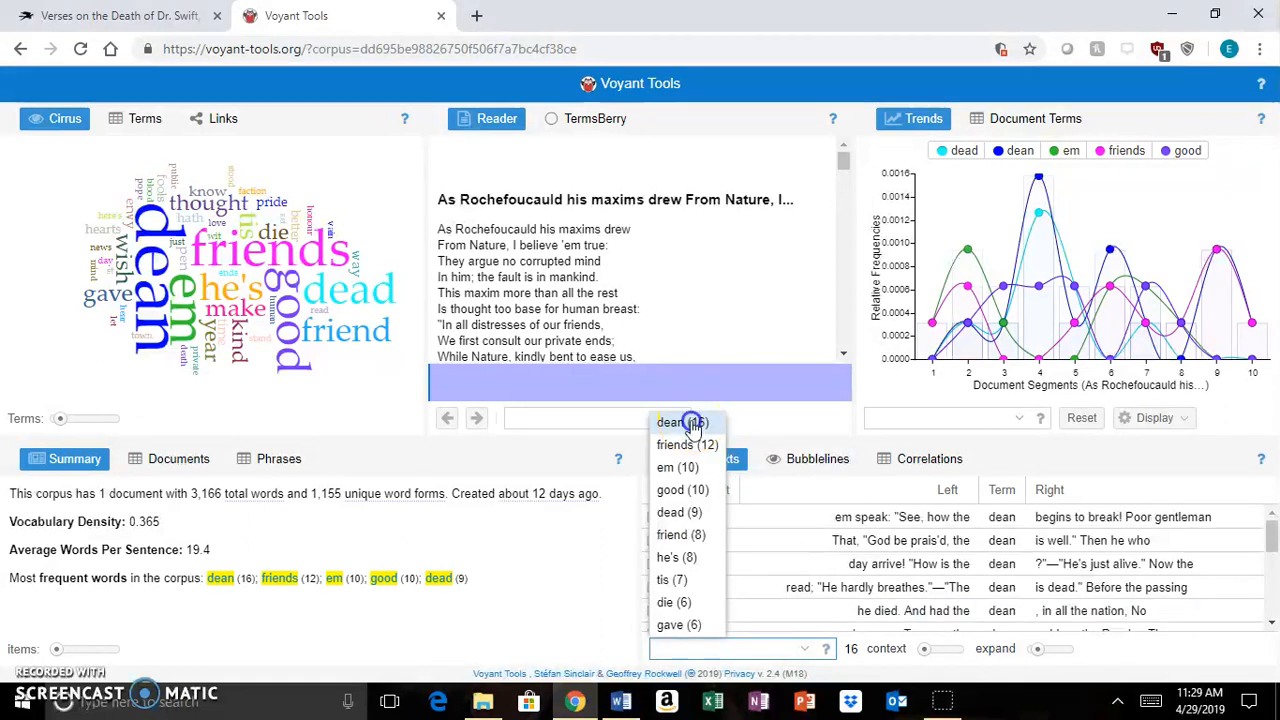
pyautogui.click(912, 522)
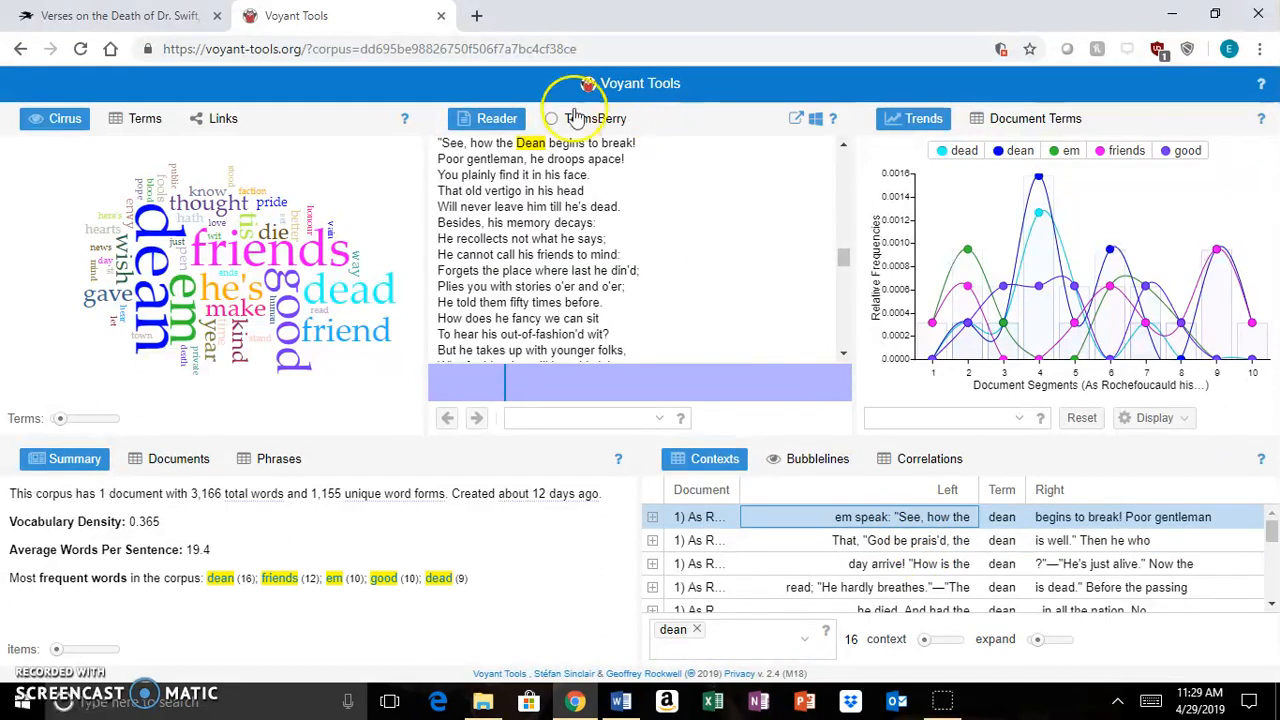
pyautogui.click(527, 148)
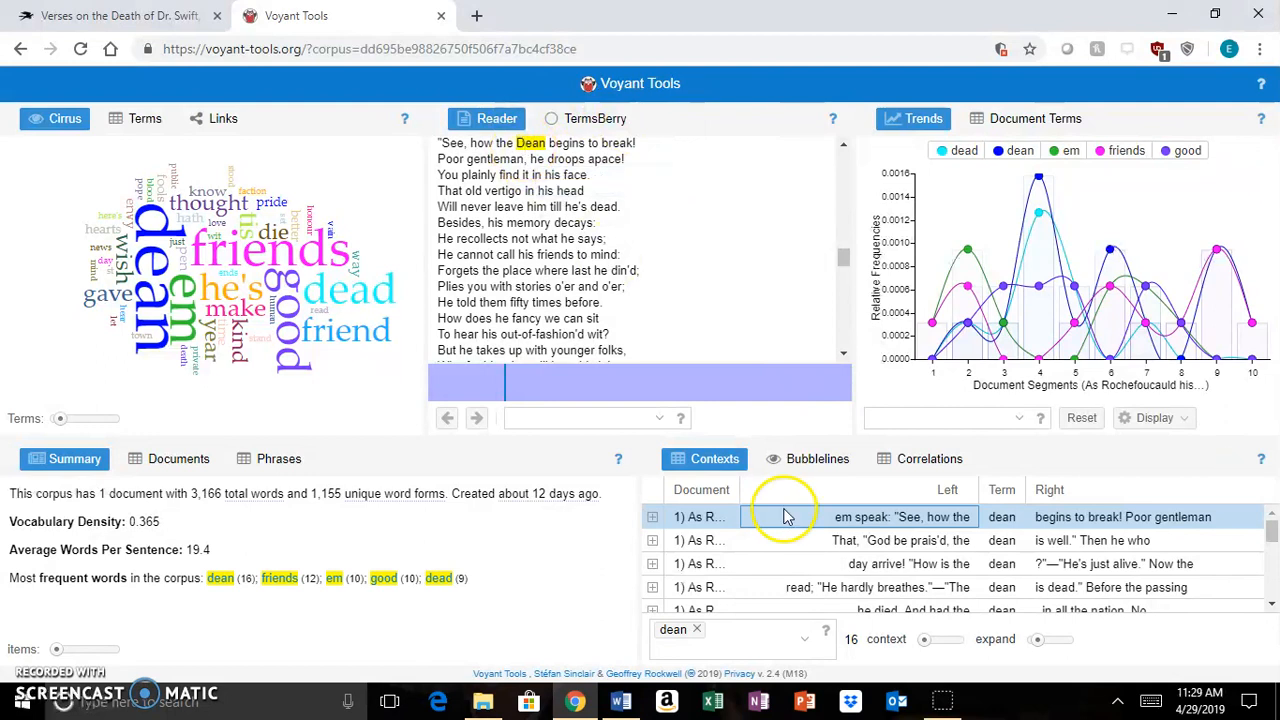
pyautogui.click(912, 542)
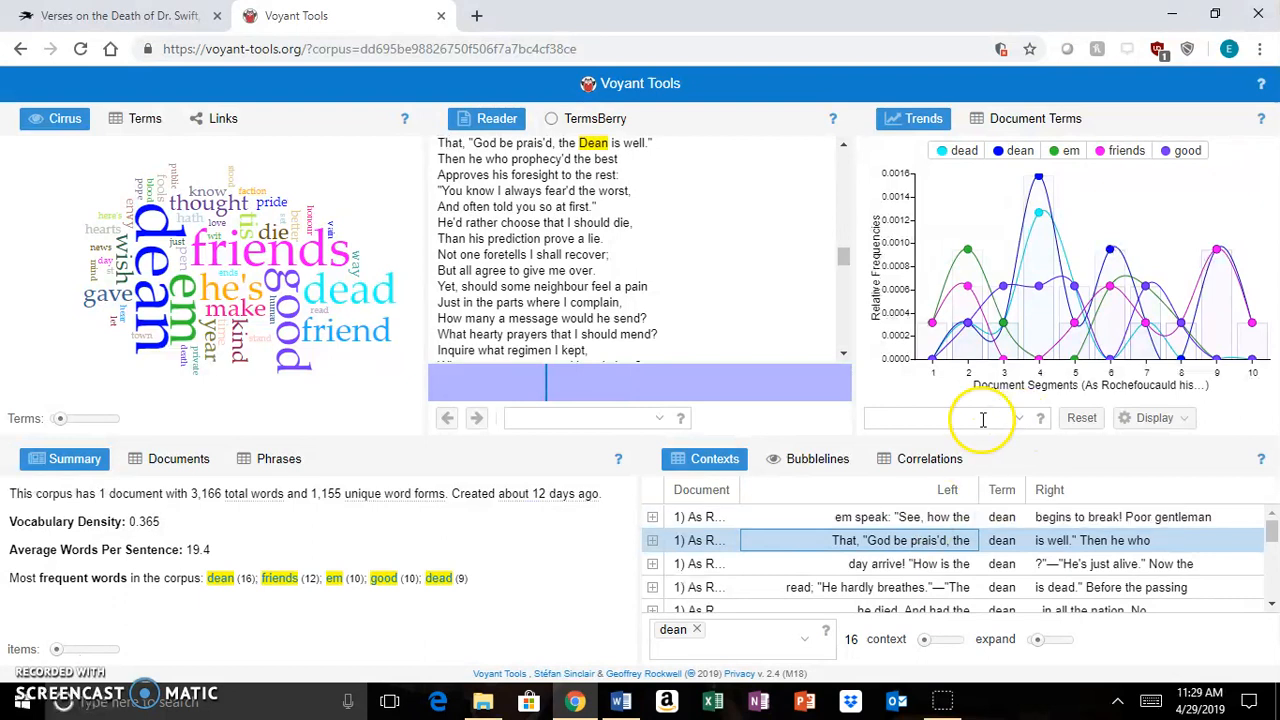
# - Remove "dean" from the contexts search and limit the Trends graph to "friends", inspecting its frequency across the document segments
pyautogui.click(700, 630)
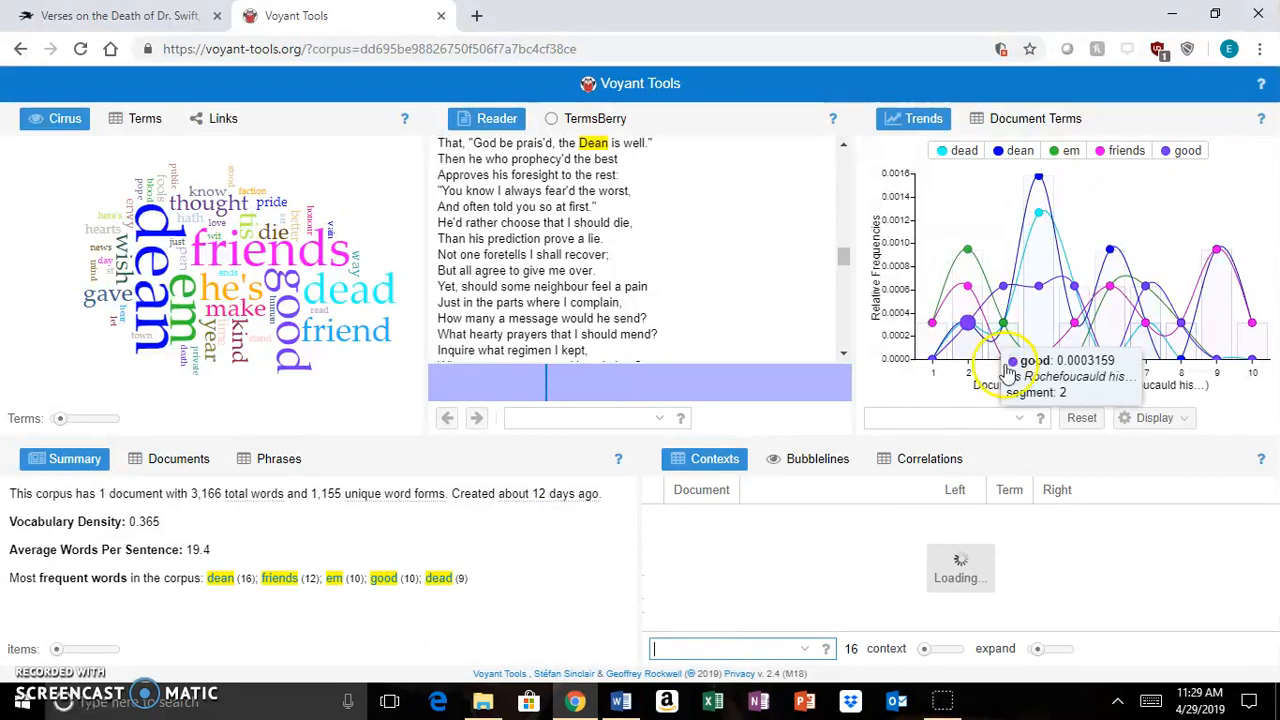
pyautogui.click(1020, 418)
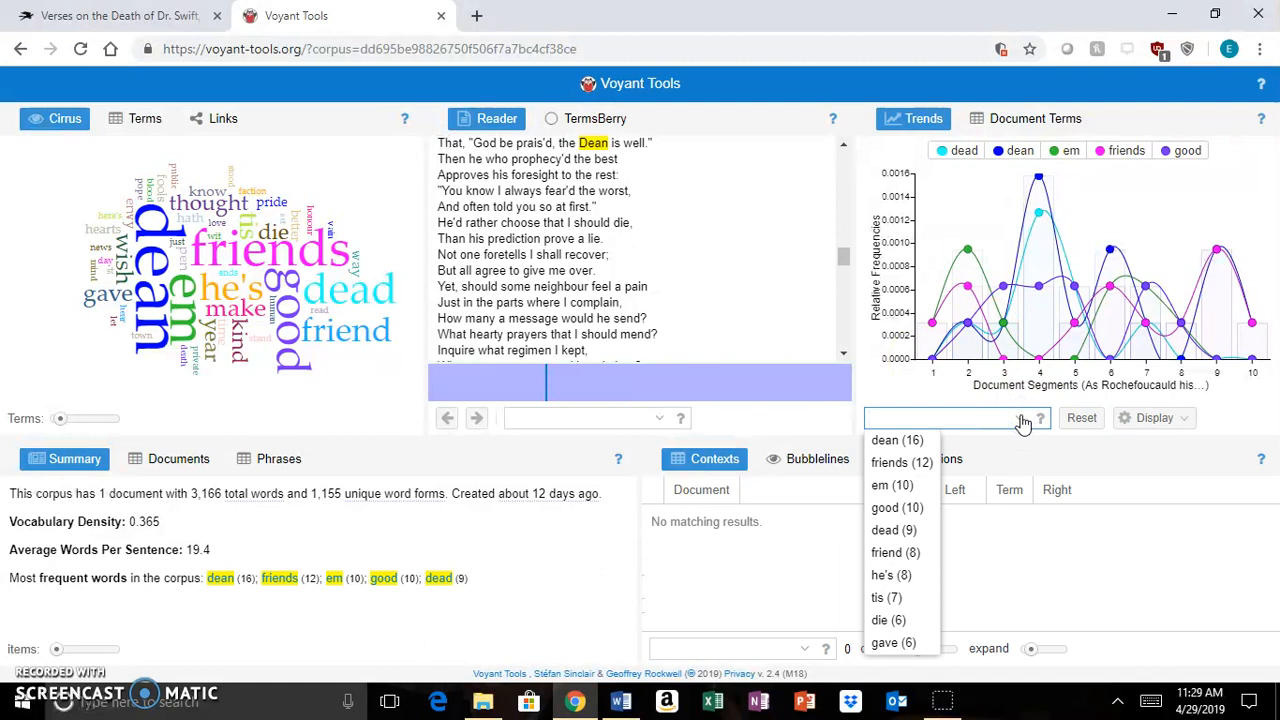
pyautogui.click(910, 464)
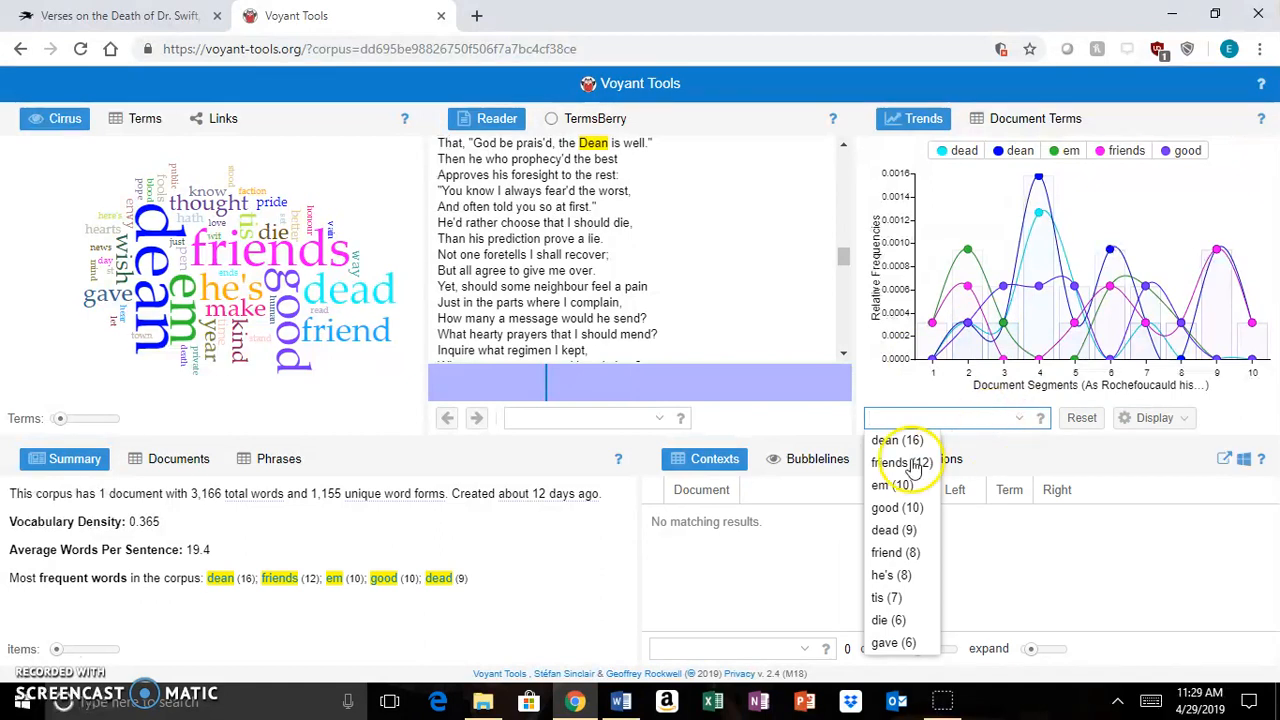
pyautogui.click(910, 464)
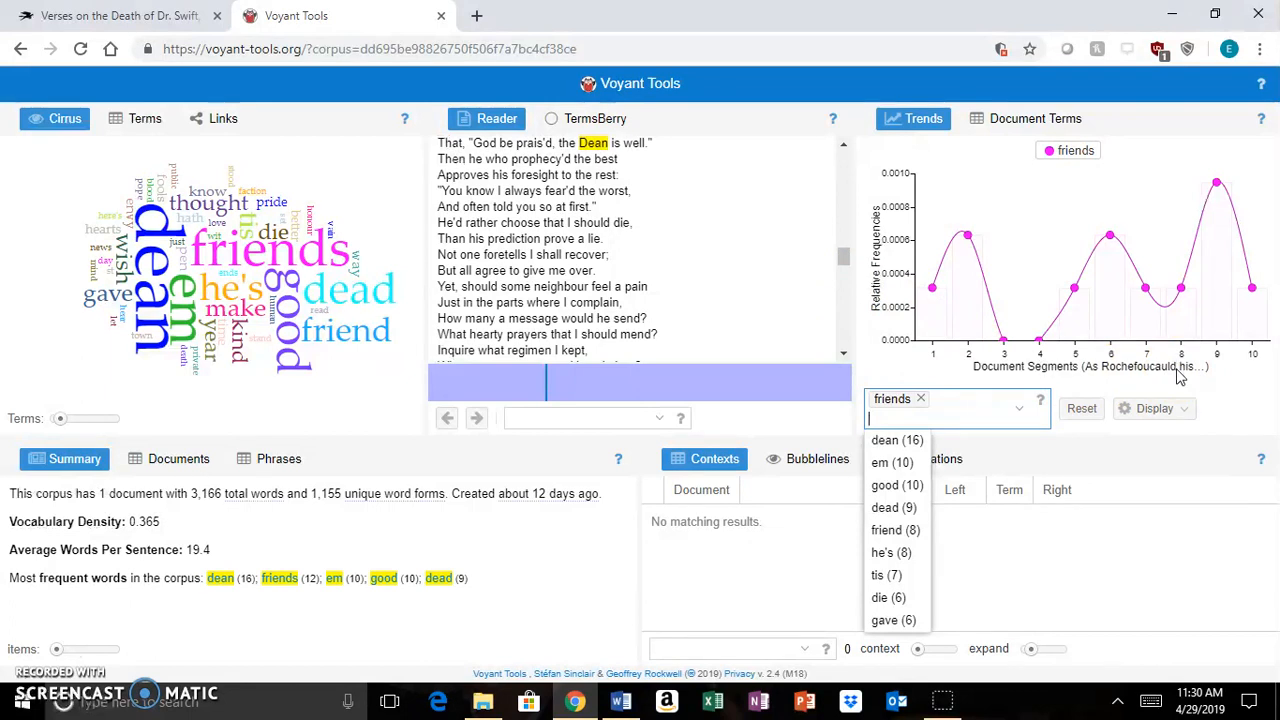
pyautogui.moveTo(931, 288)
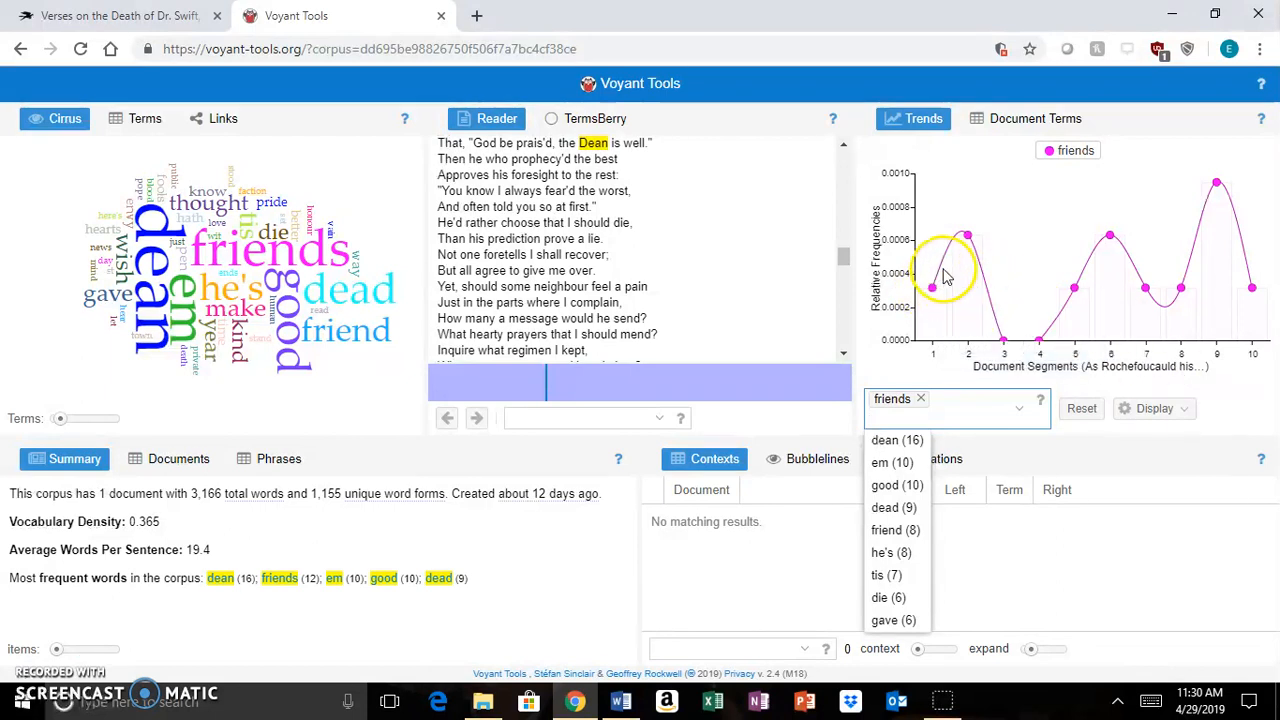
pyautogui.moveTo(970, 248)
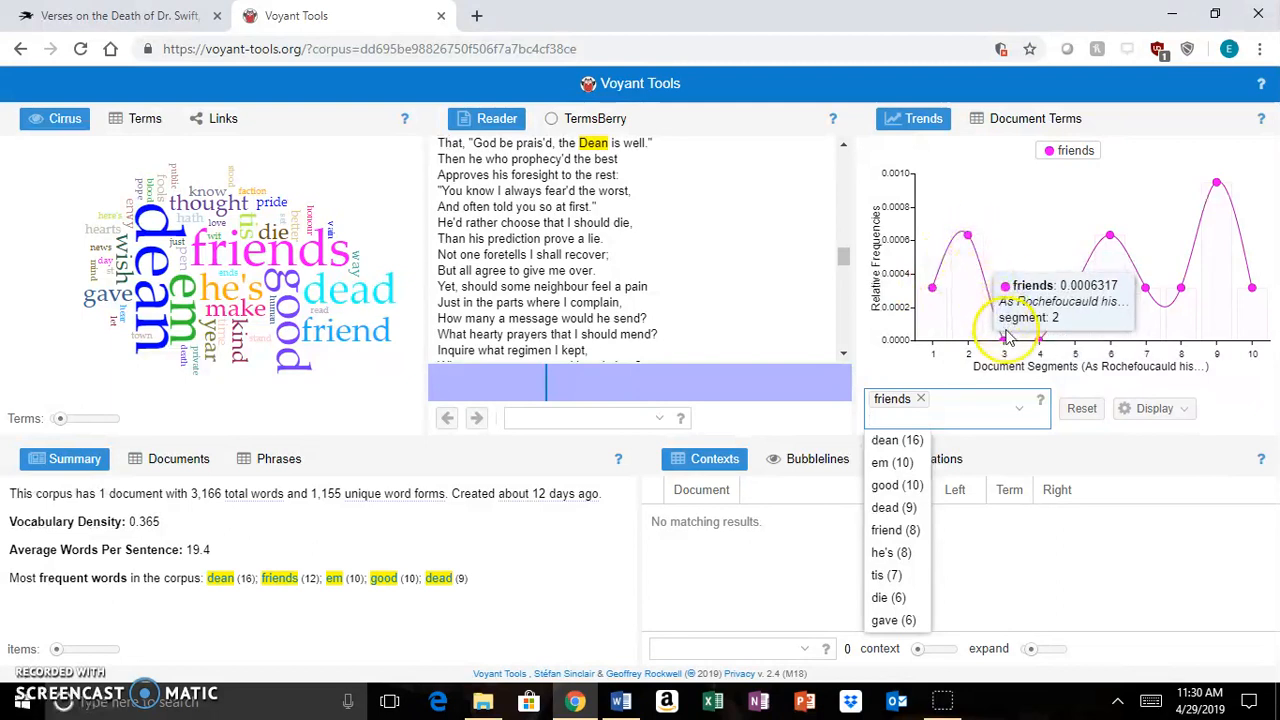
pyautogui.moveTo(1108, 250)
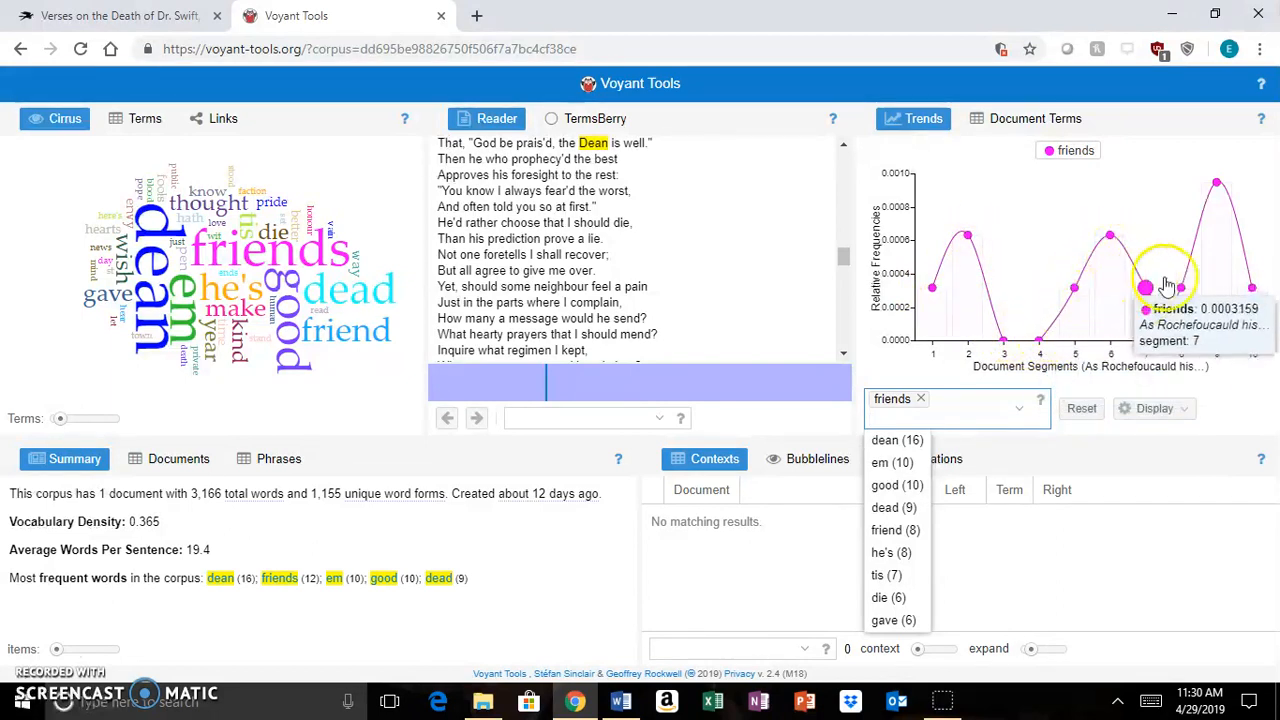
pyautogui.moveTo(1216, 190)
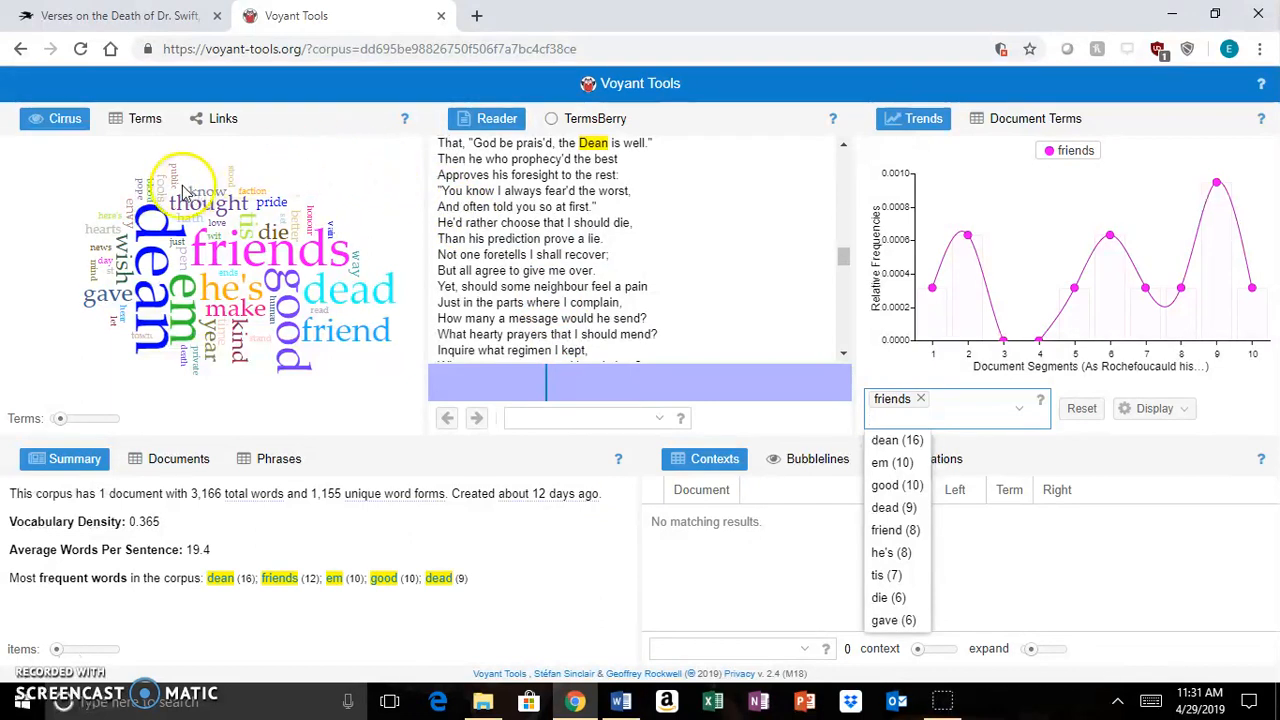
# - Add "dean" and "em" to the word cloud's stopword list and apply the updated options
pyautogui.moveTo(379, 126)
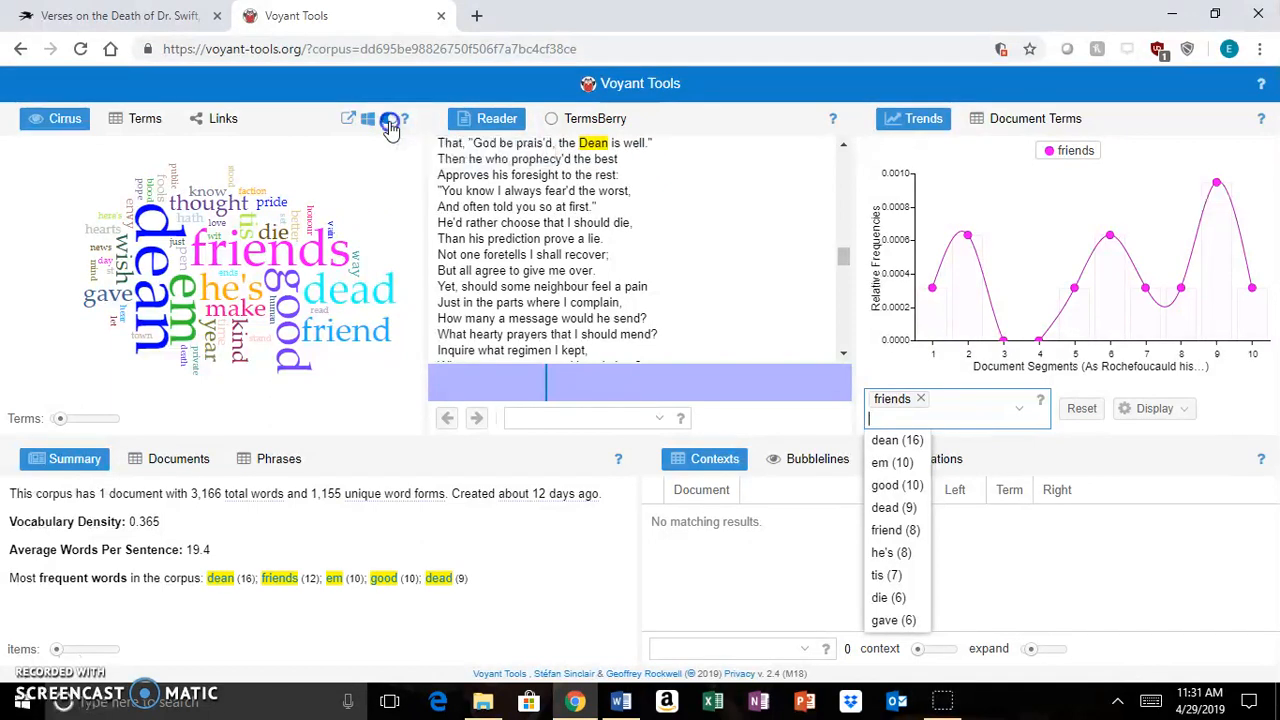
pyautogui.click(390, 128)
pyautogui.click(685, 285)
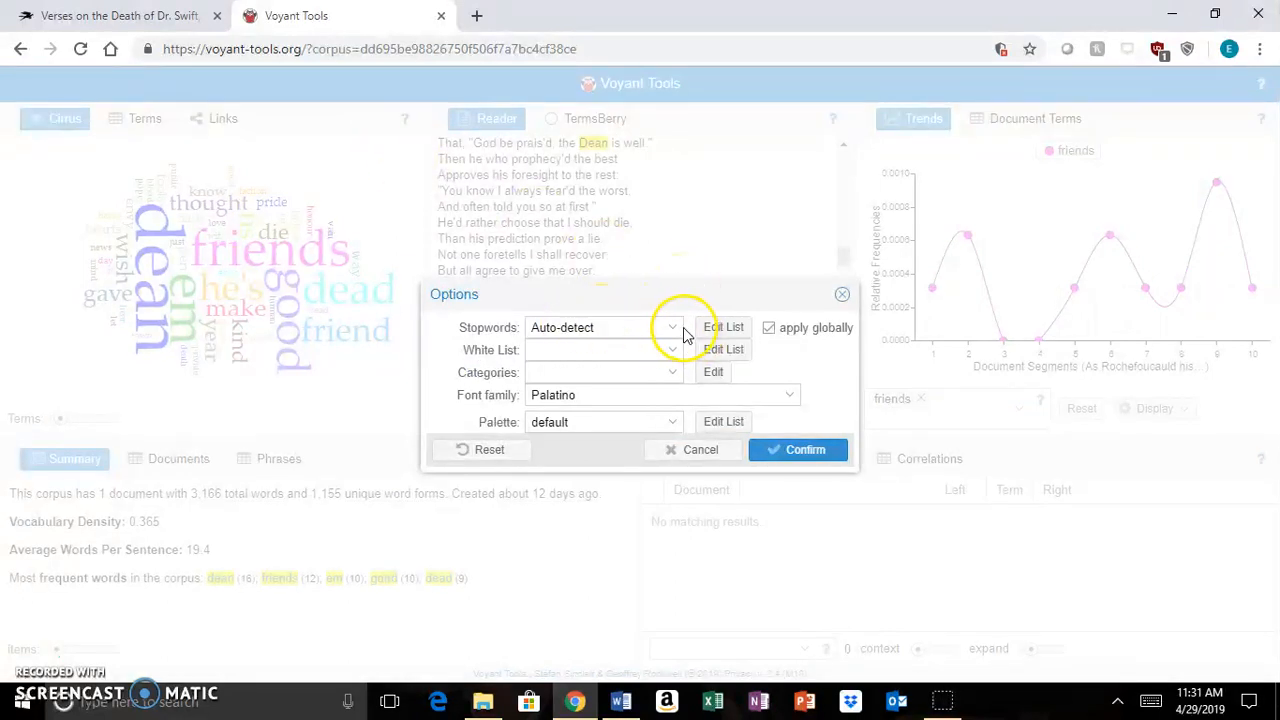
pyautogui.click(714, 329)
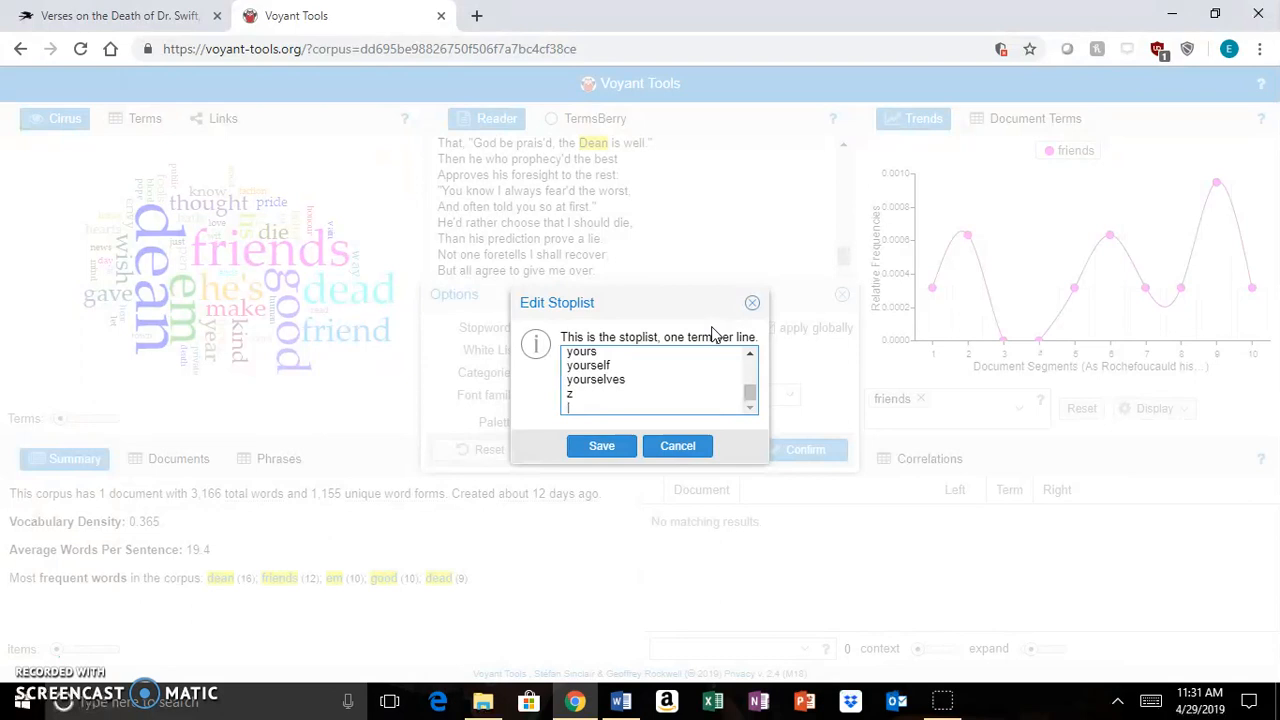
pyautogui.press('Return')
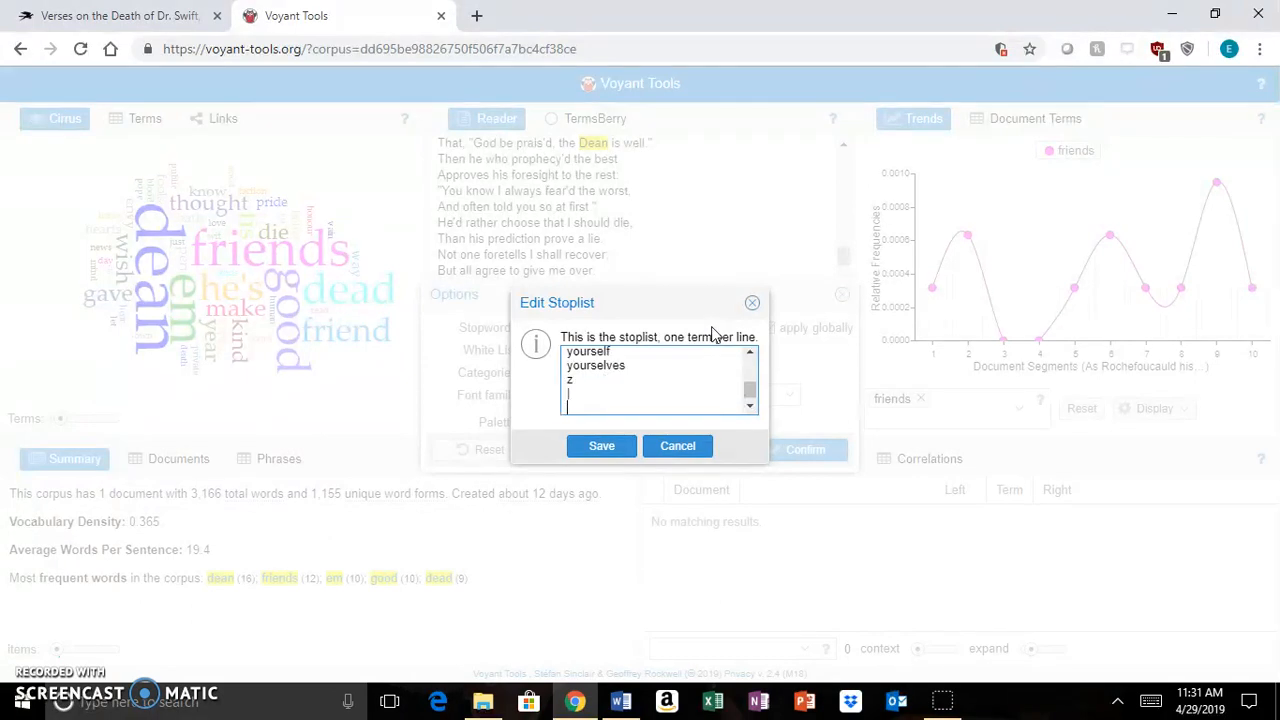
pyautogui.write('dean')
pyautogui.press('Return')
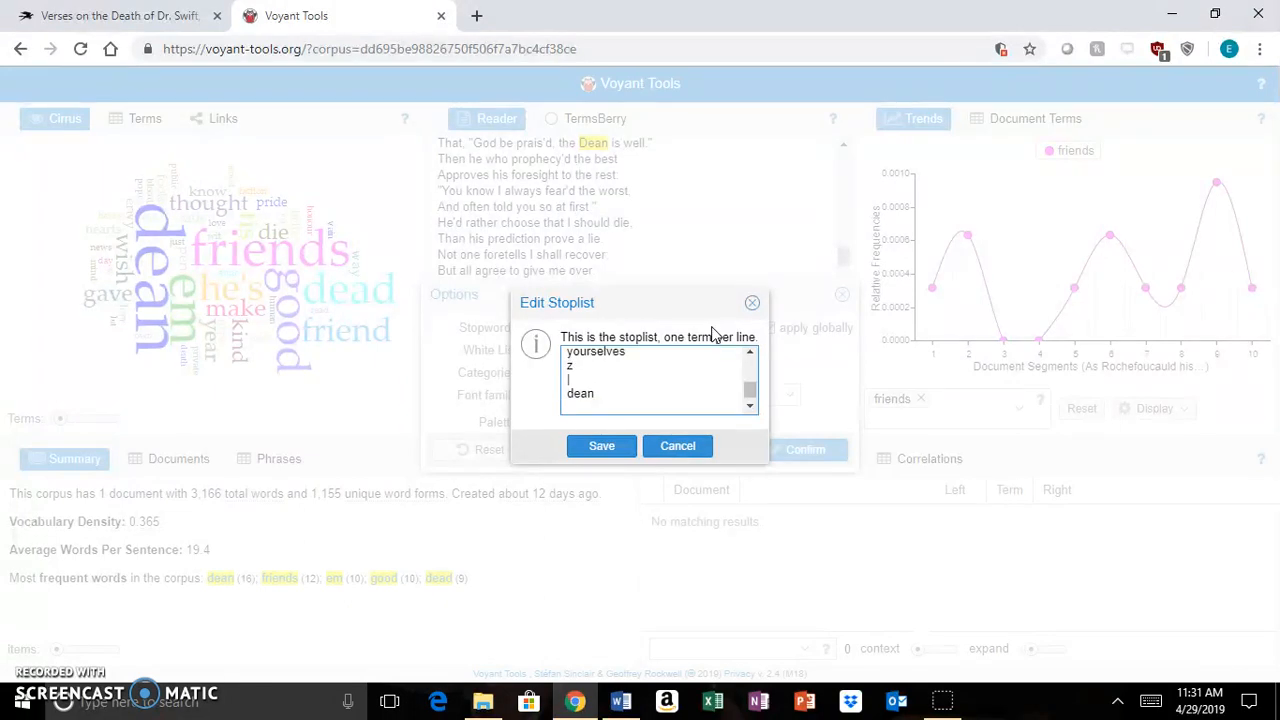
pyautogui.write('em')
pyautogui.click(601, 446)
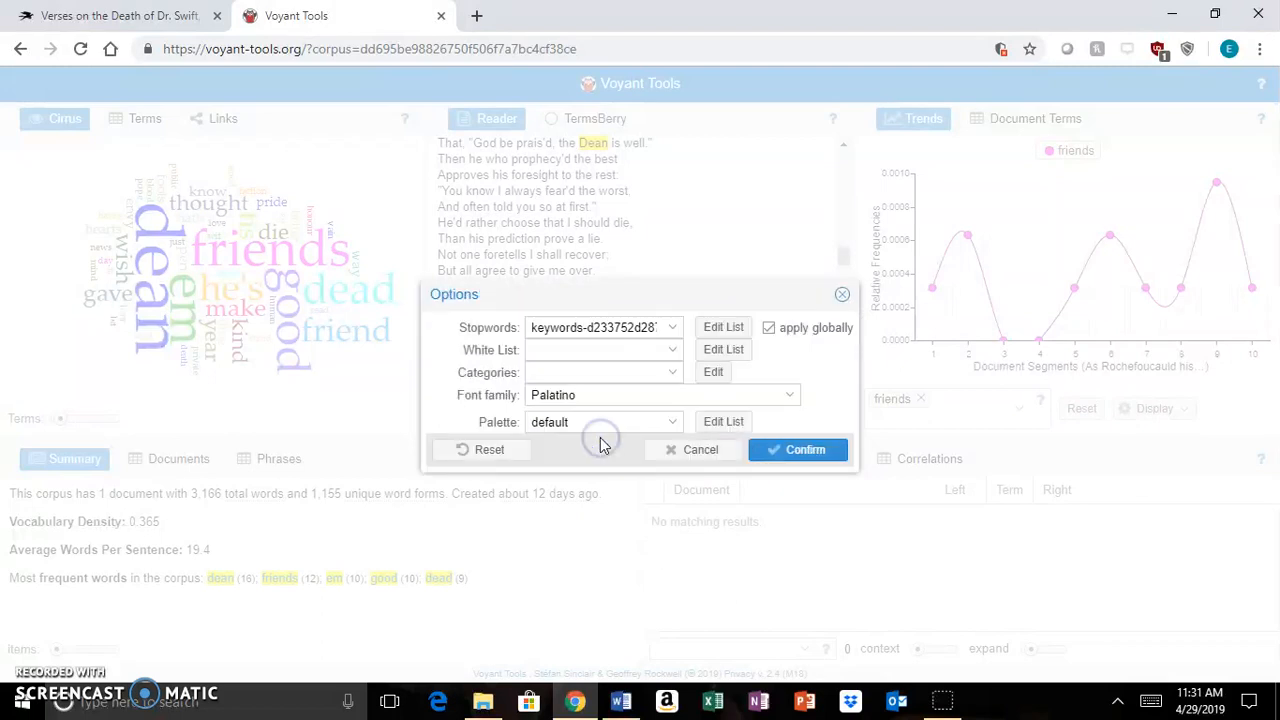
pyautogui.click(783, 450)
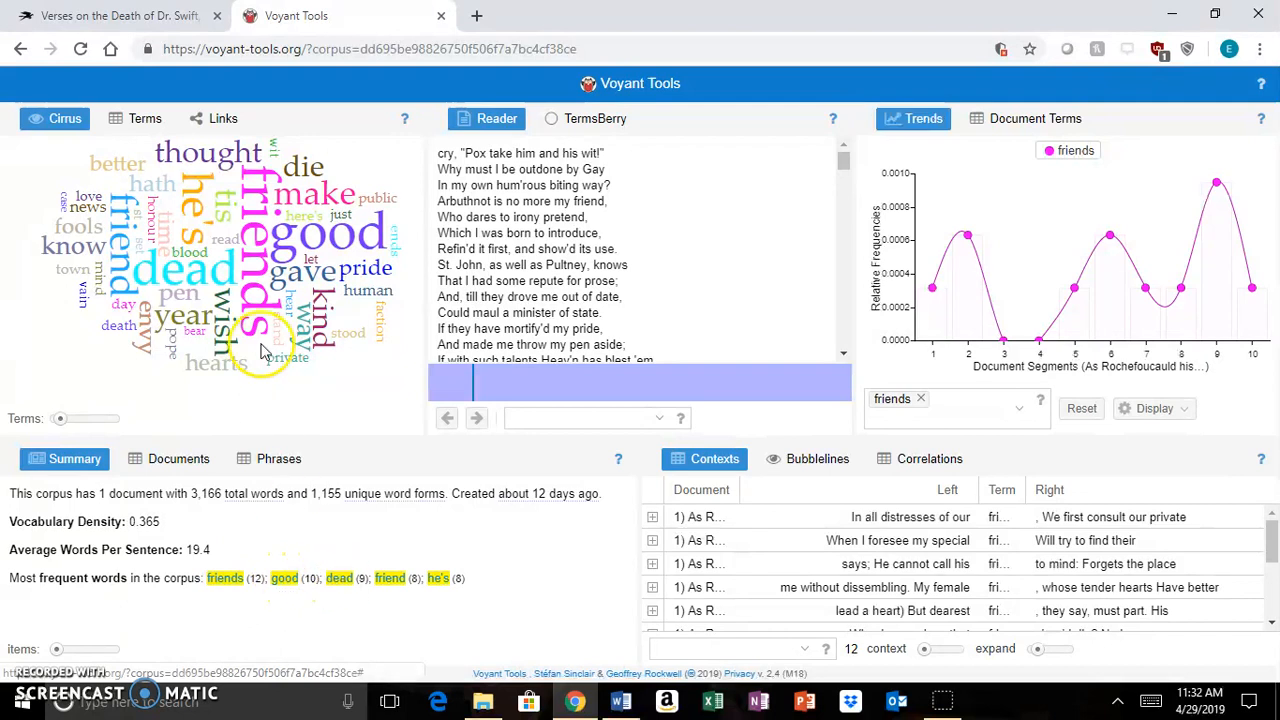
# - Inspect how often "dead", "friends" and "good" occur in the updated word cloud
pyautogui.click(248, 272)
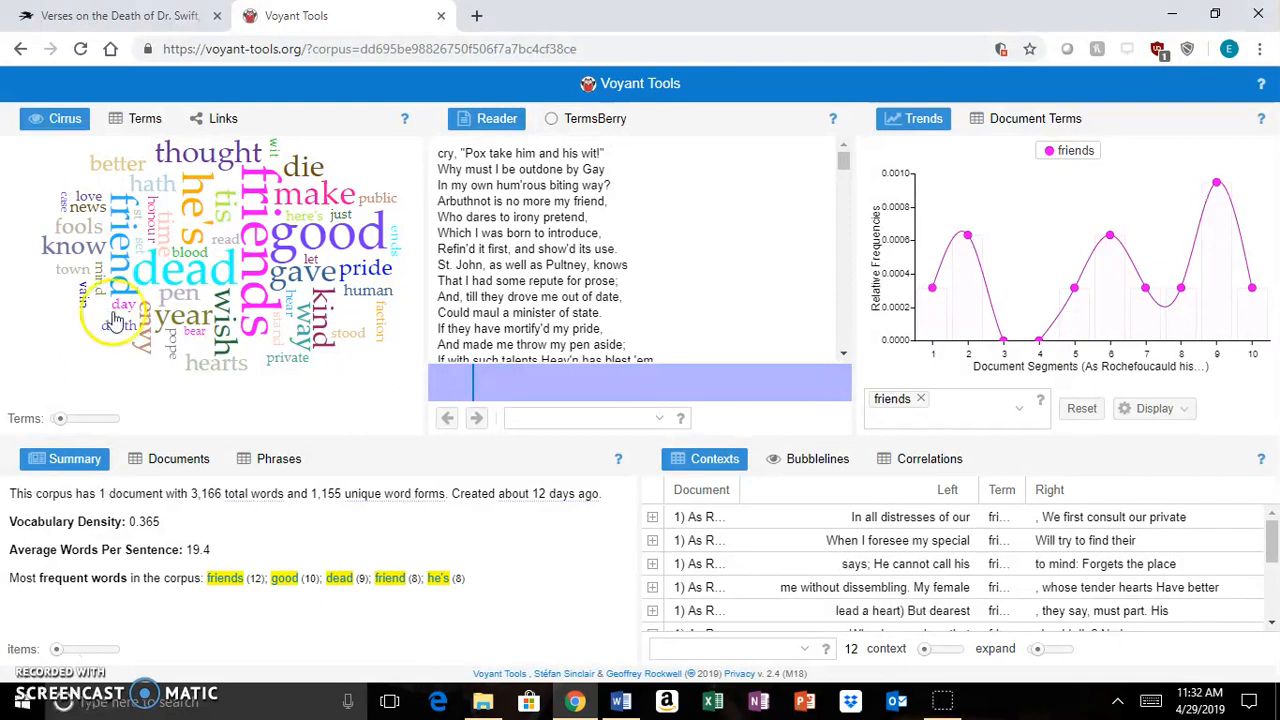
pyautogui.click(167, 275)
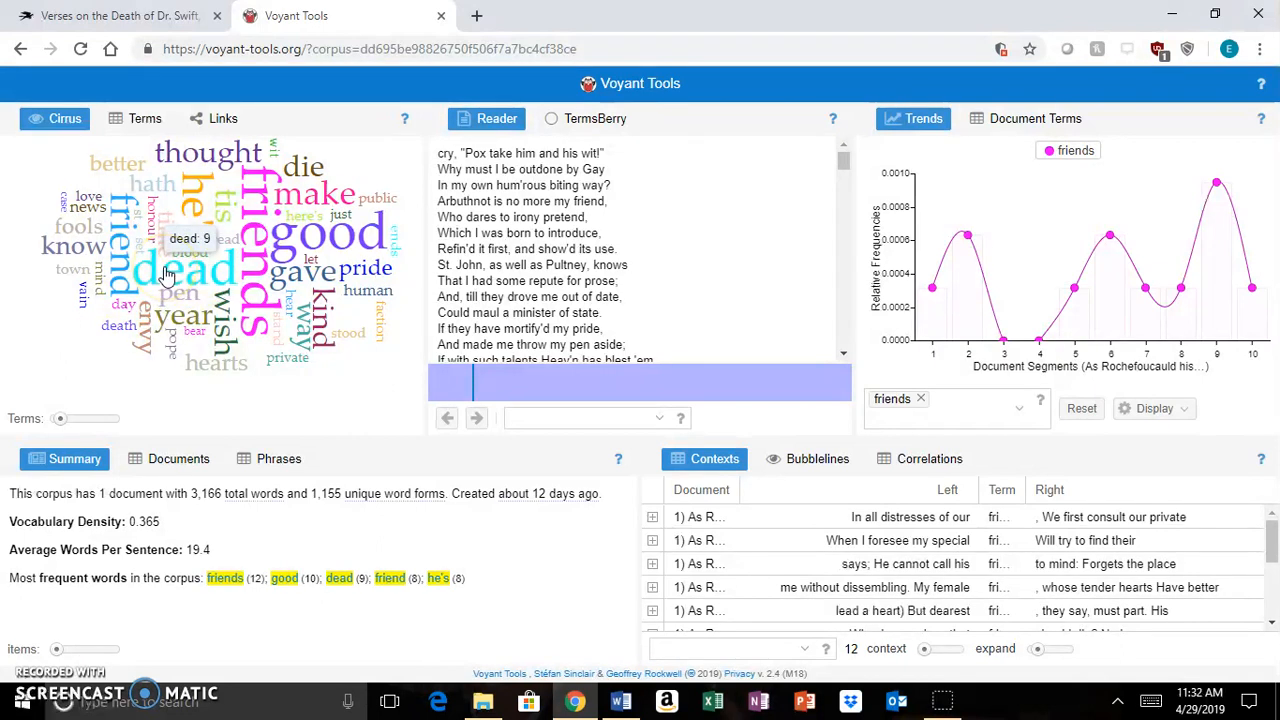
pyautogui.click(245, 271)
pyautogui.click(328, 247)
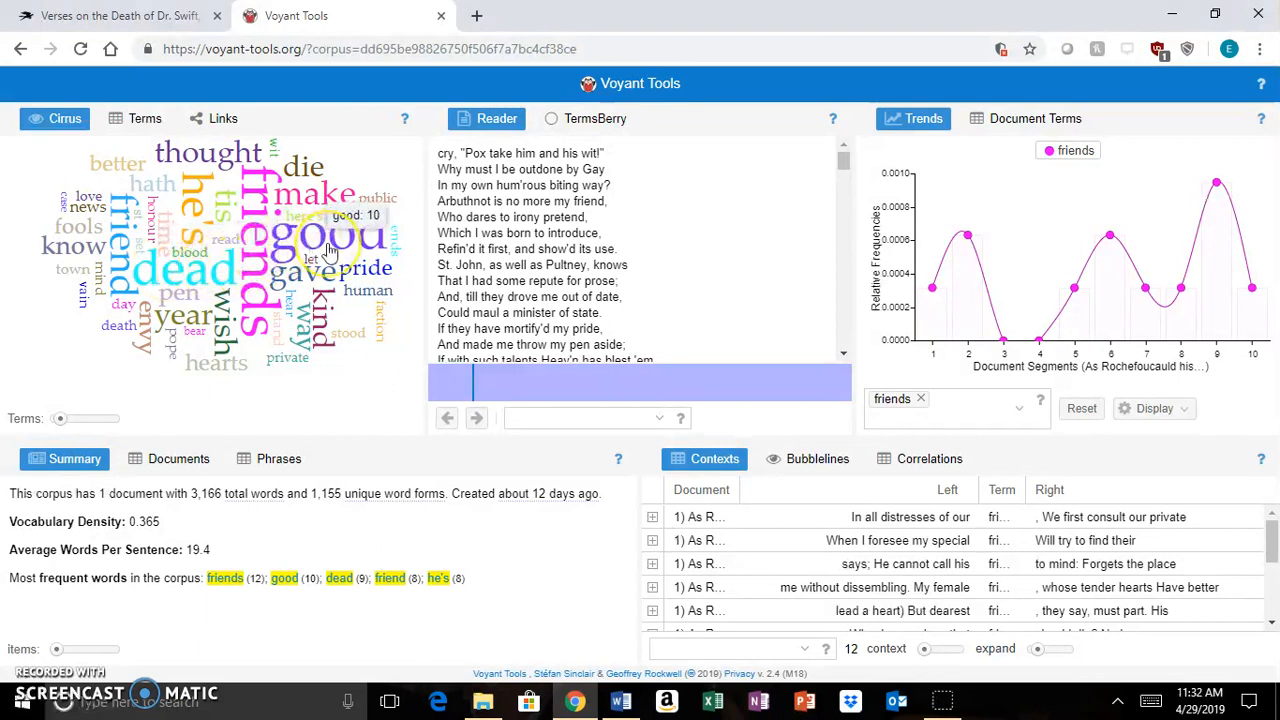
# - List the contexts of the term "good" and locate its first occurrence within the poem's full text
pyautogui.click(806, 656)
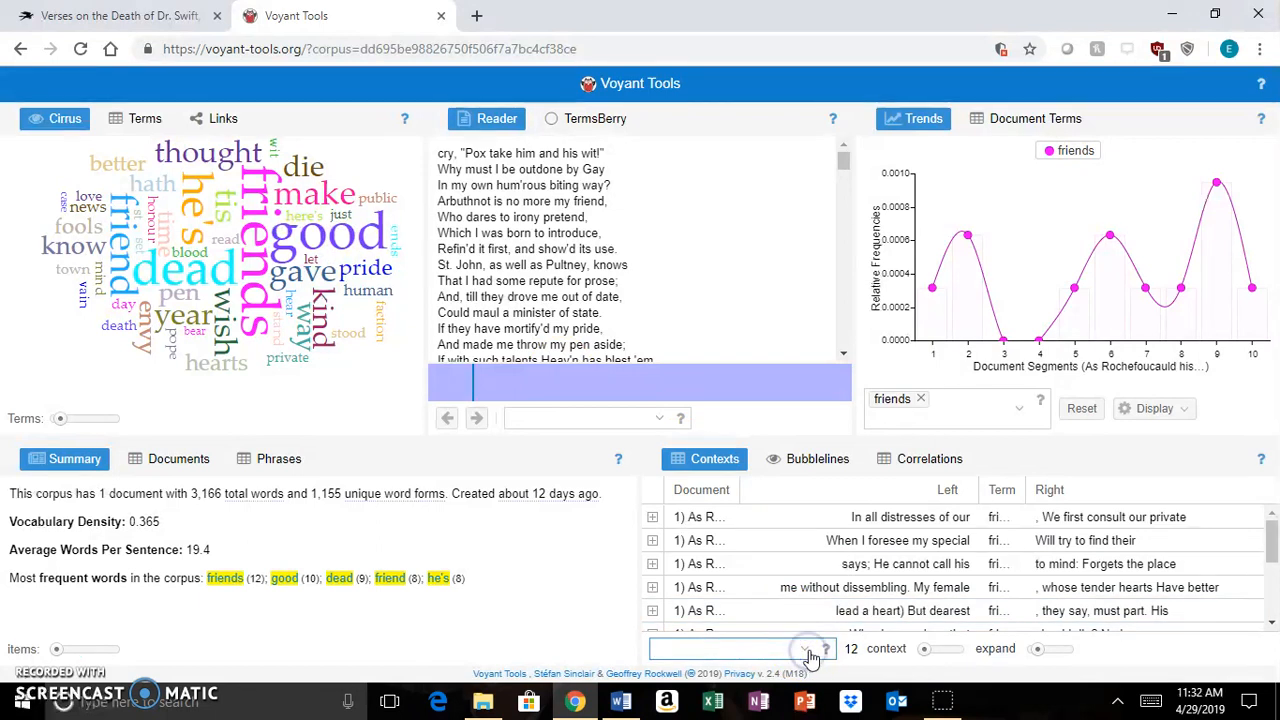
pyautogui.write('good')
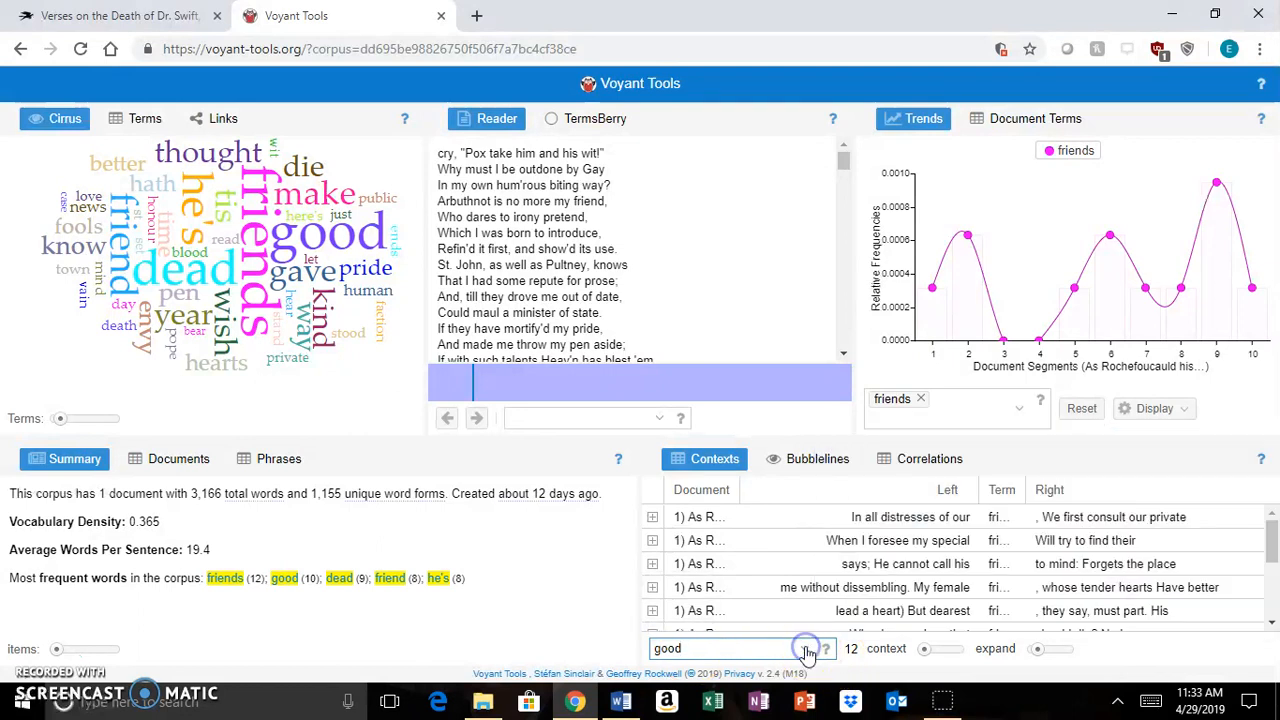
pyautogui.click(806, 648)
pyautogui.click(684, 495)
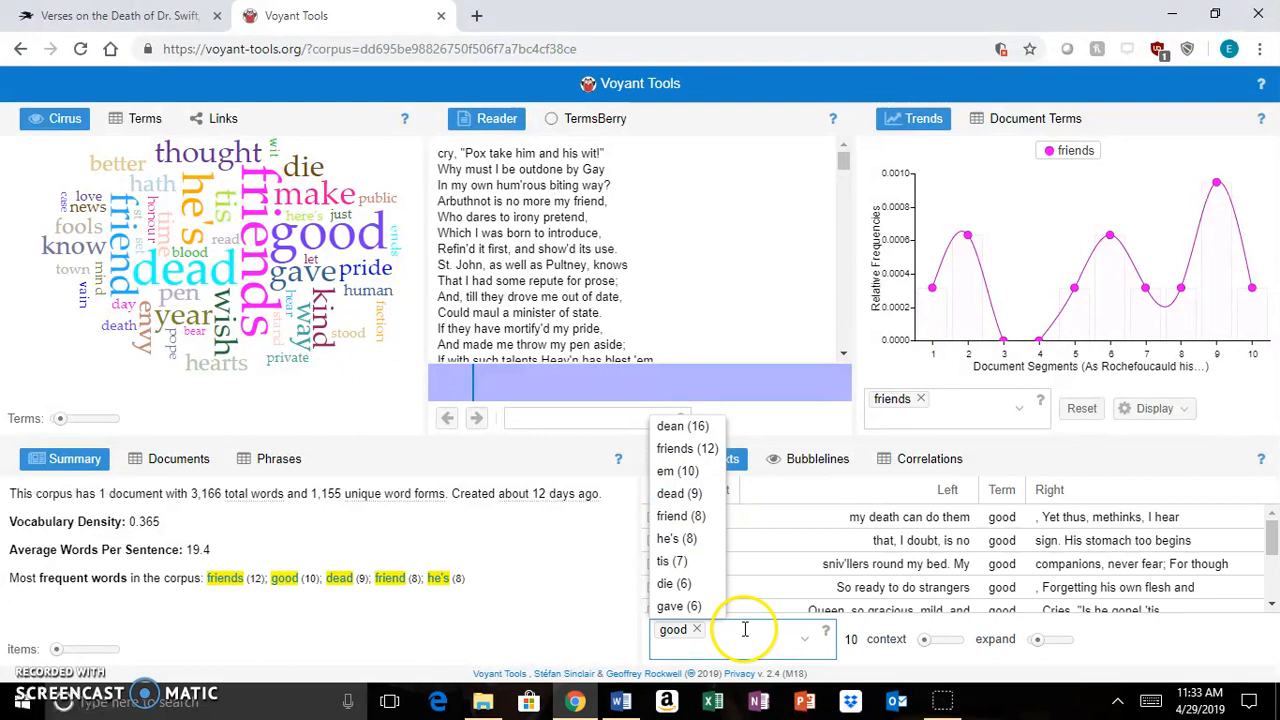
pyautogui.click(916, 524)
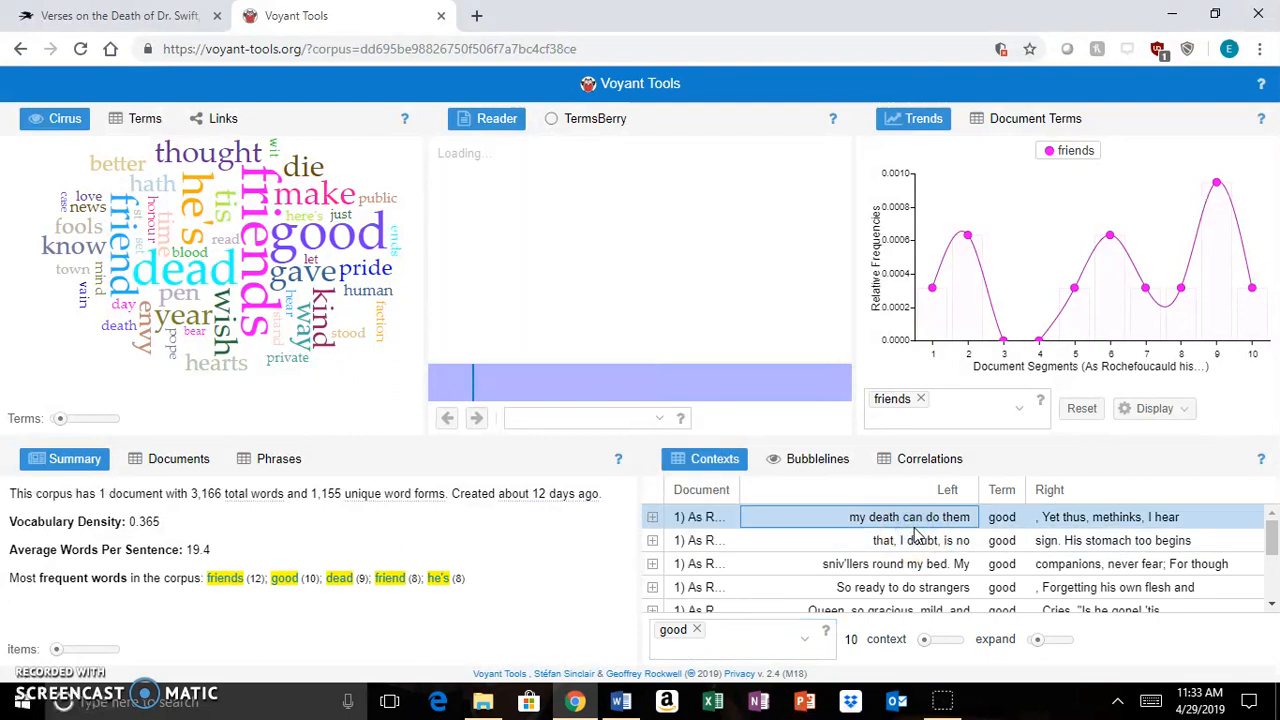
pyautogui.click(476, 144)
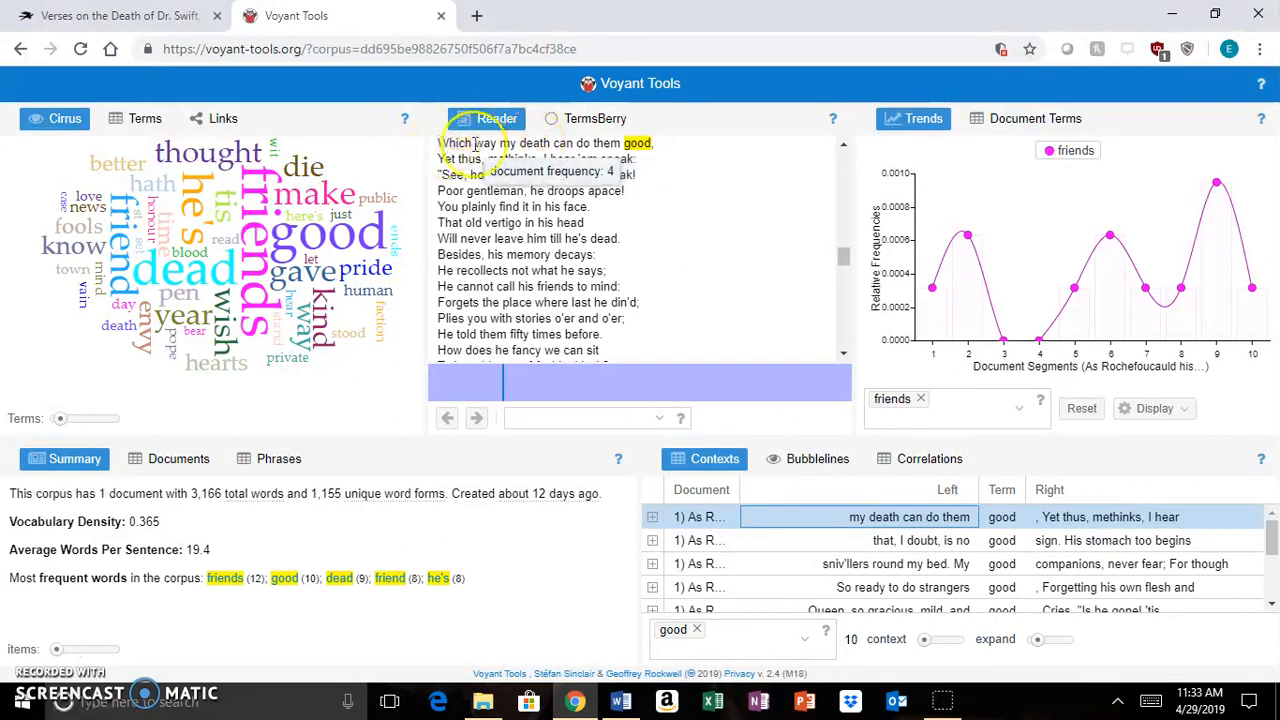
pyautogui.click(648, 143)
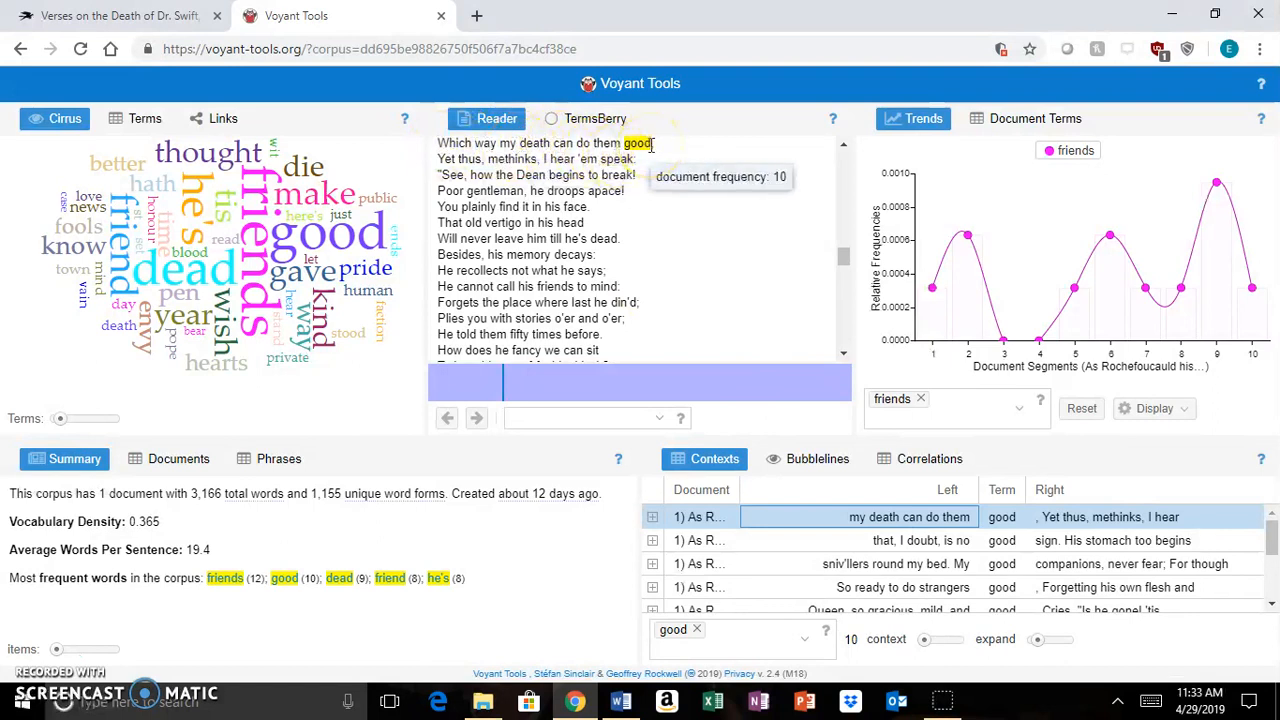
# - Locate the second listed occurrence of "good" in the poem's text and remove "good" from the contexts search
pyautogui.click(908, 543)
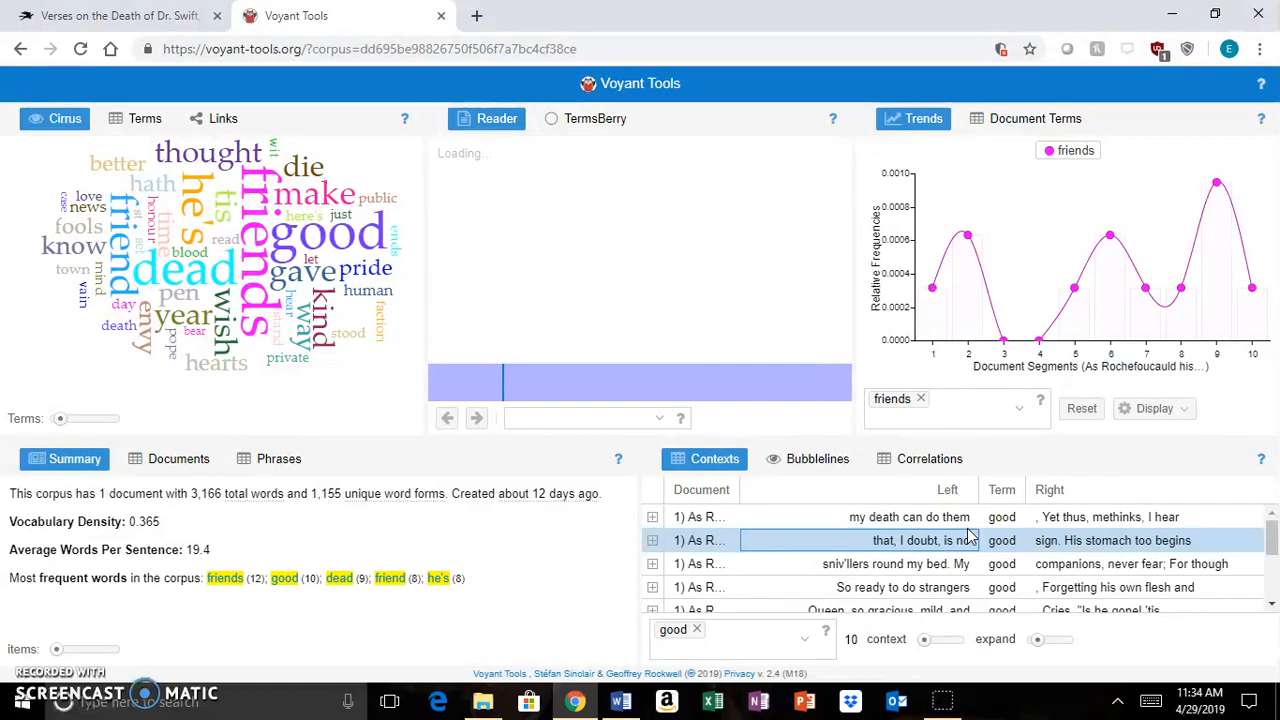
pyautogui.click(696, 629)
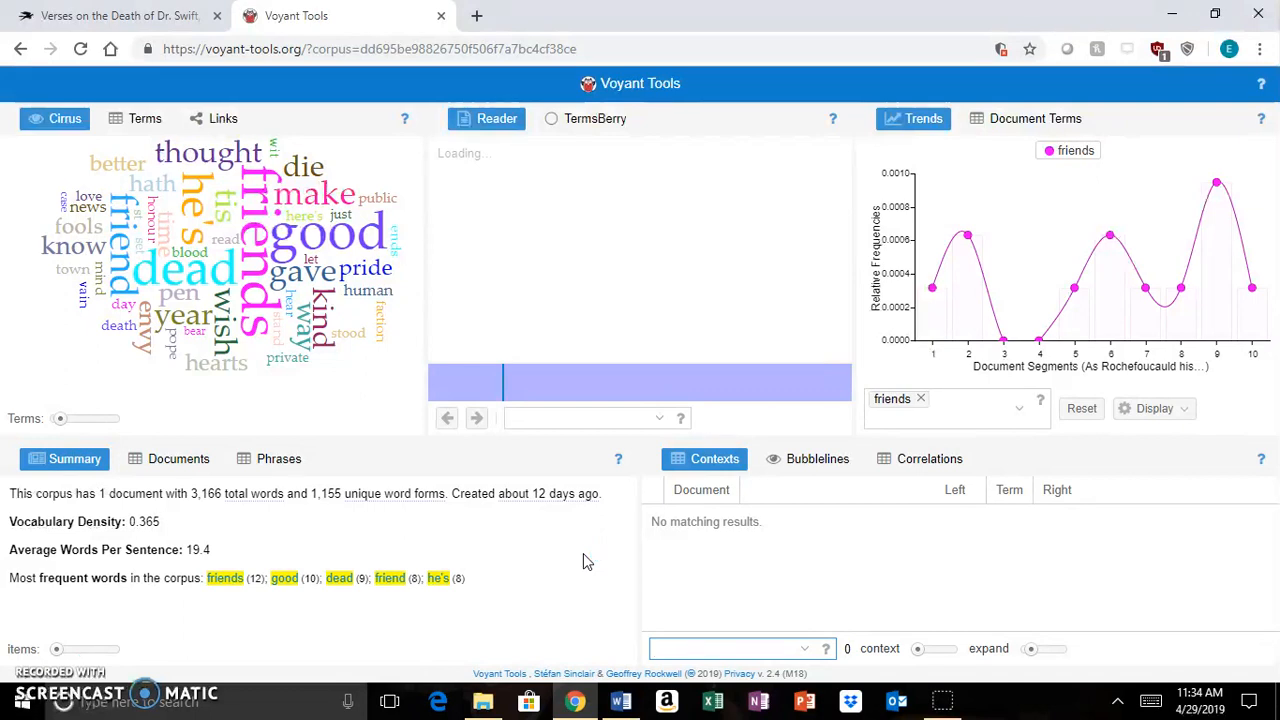
# - Inspect how often terms such as "pride", "year" and "friends" occur in the word cloud
pyautogui.click(174, 276)
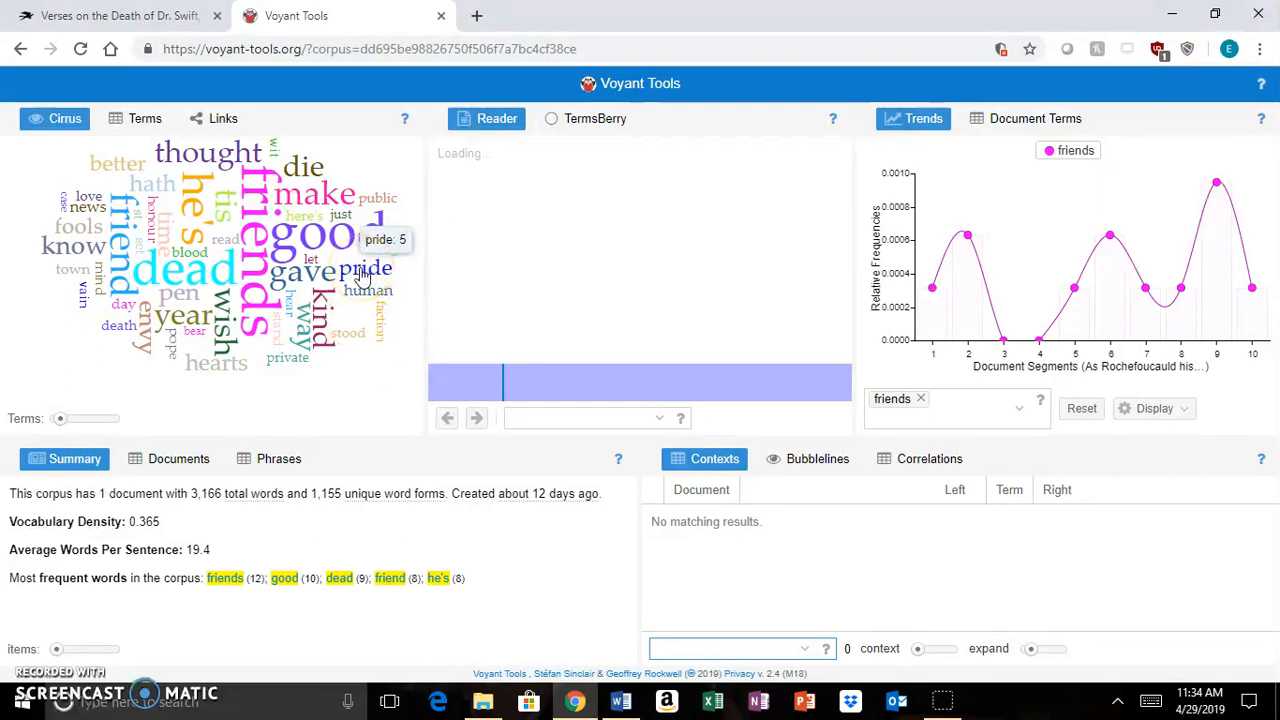
pyautogui.click(323, 315)
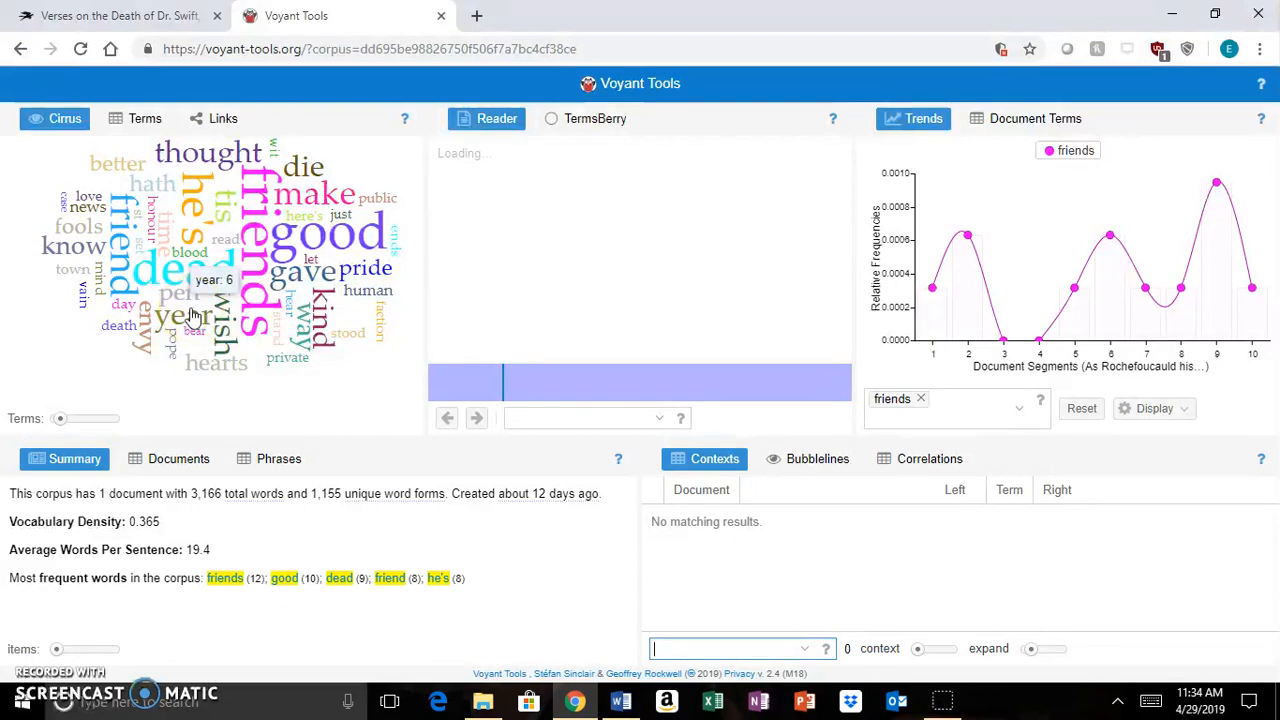
pyautogui.click(198, 165)
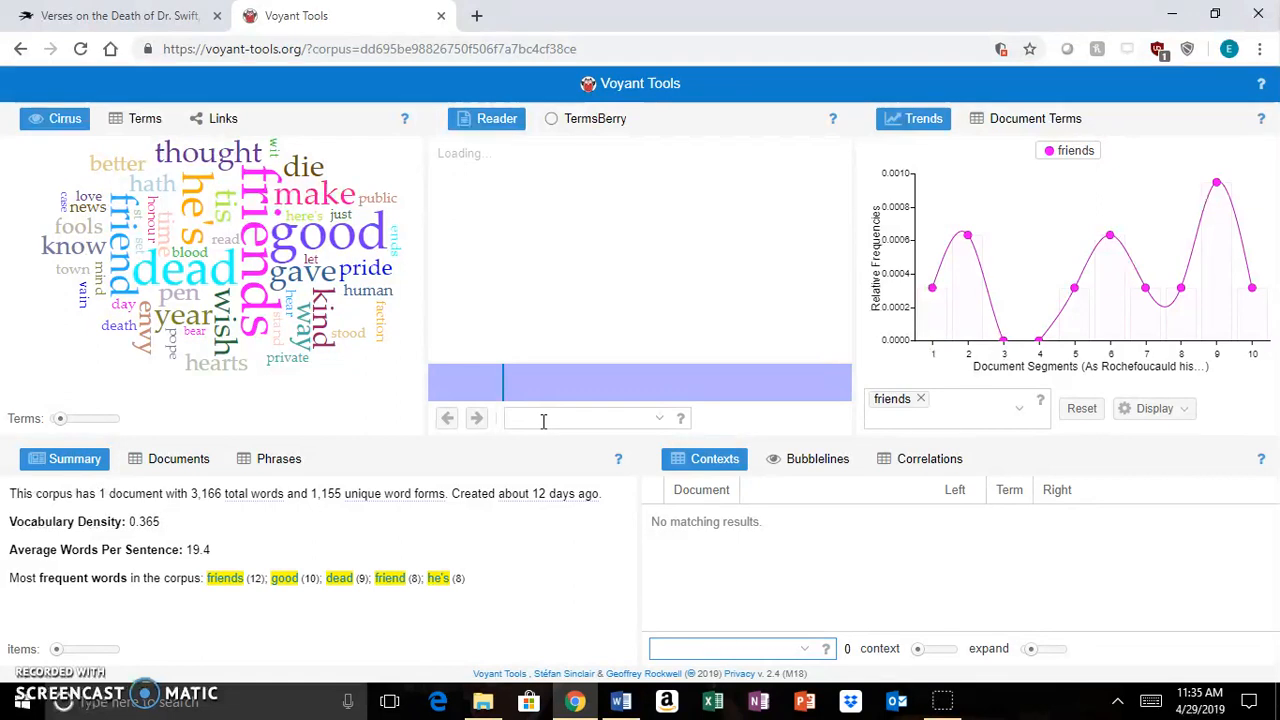
pyautogui.moveTo(367, 113)
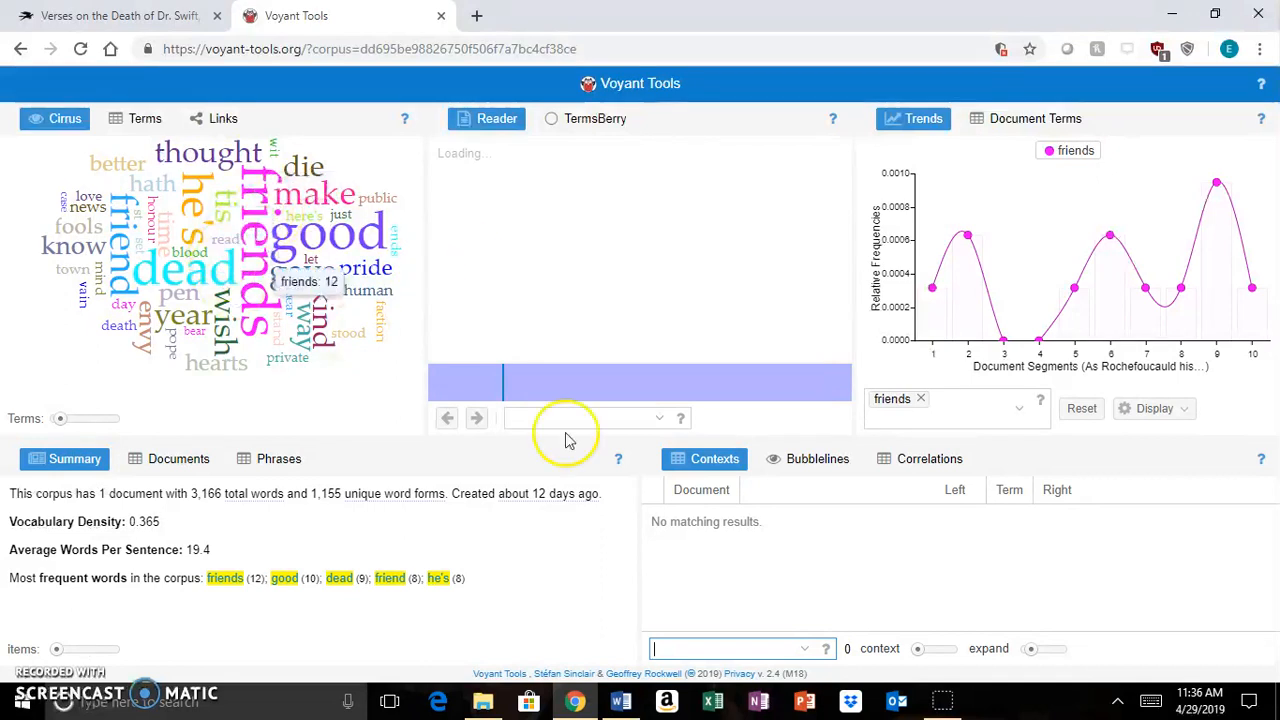
# - Select "friends" among the corpus's most frequent words to plot its distribution beneath the poem's full text
pyautogui.click(224, 580)
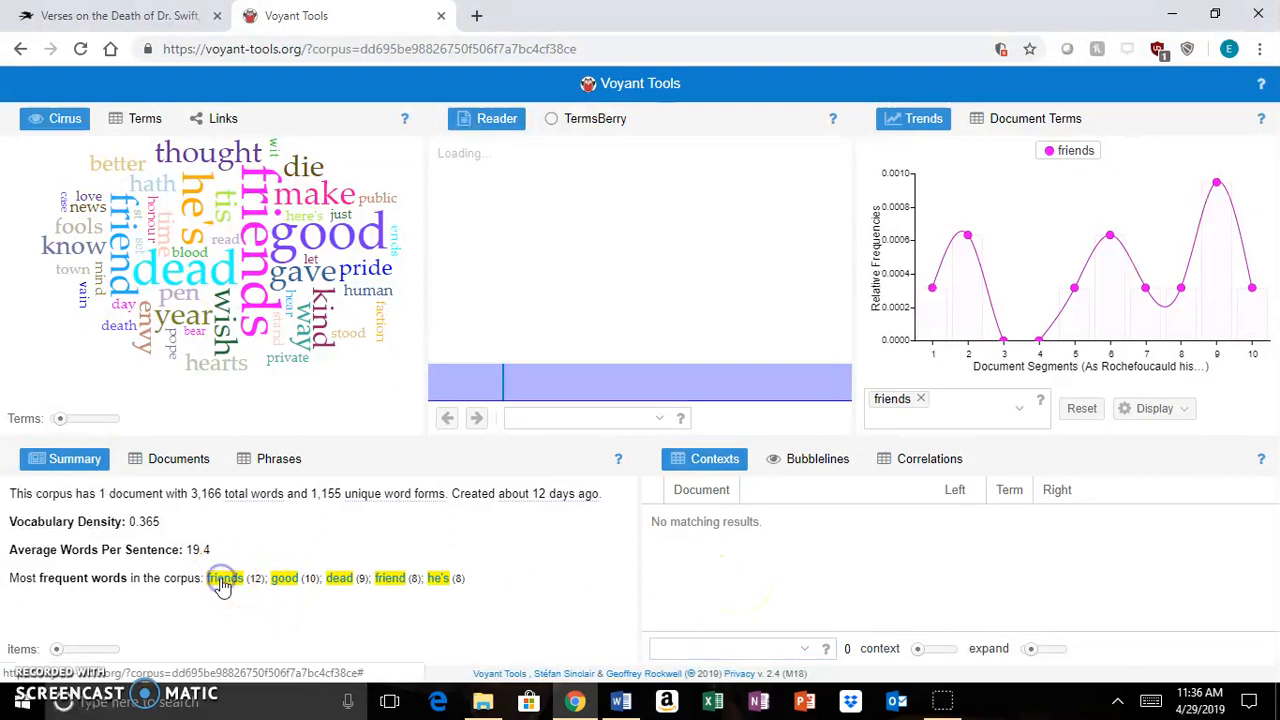
pyautogui.click(319, 388)
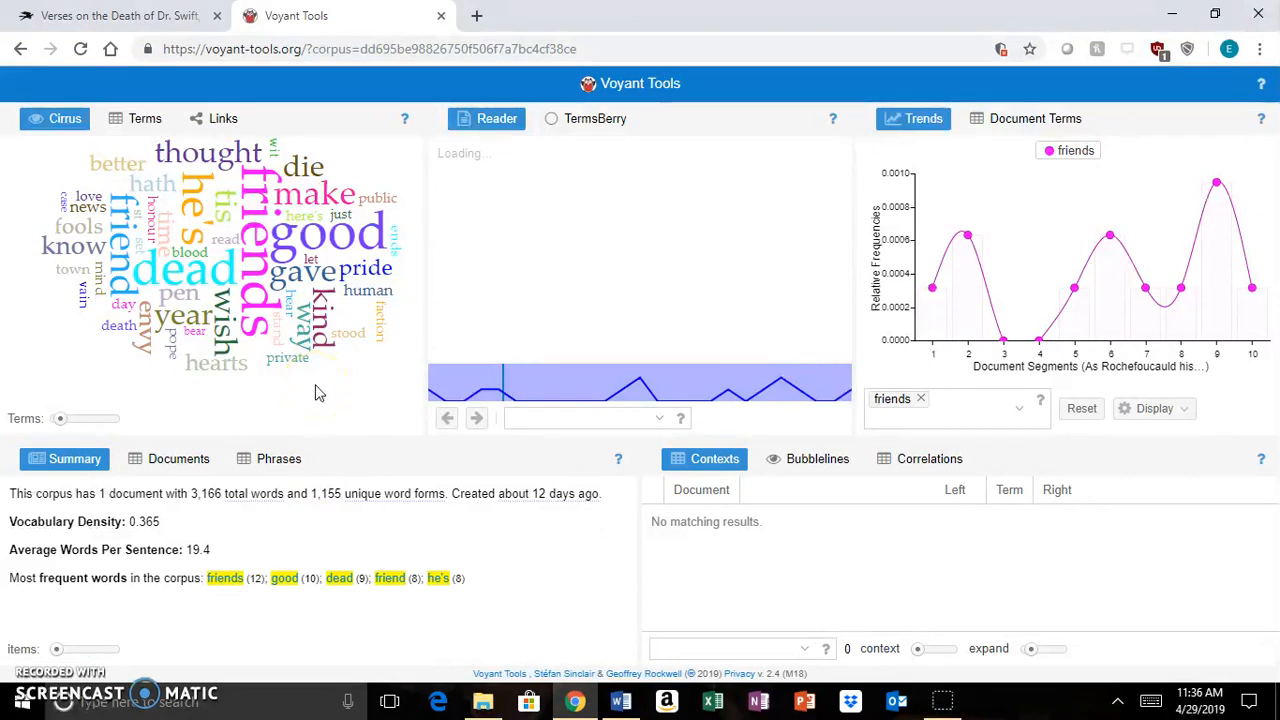